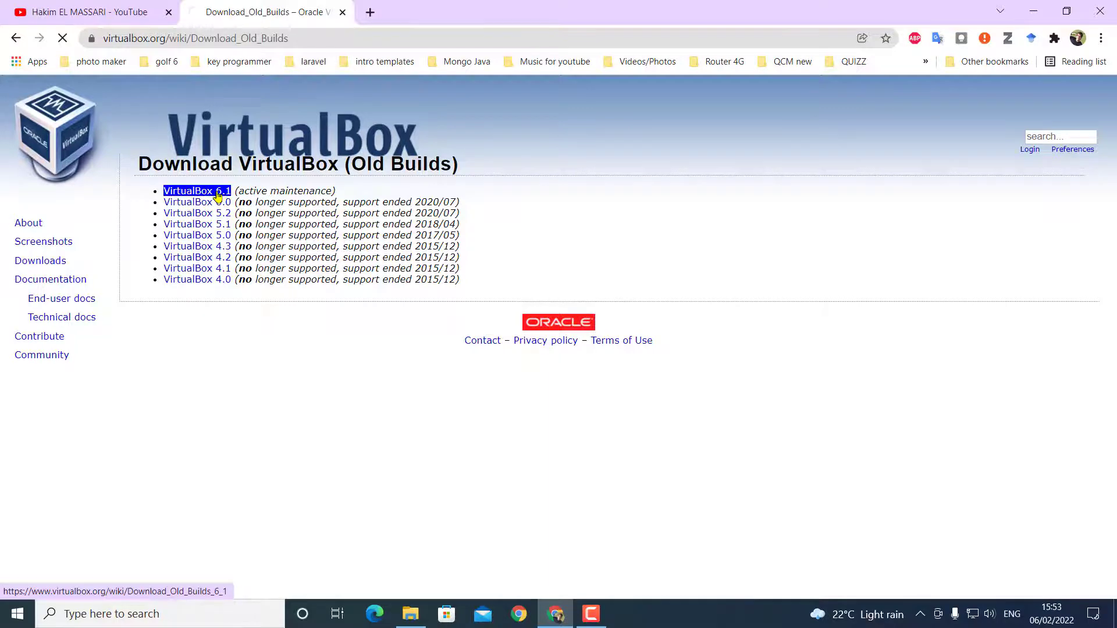
- Review the VirtualBox 6.1 old builds page, especially the Windows hosts installer and Extension Pack for version 6.1.30
{"action": "left_click", "coordinate": [233, 245]}
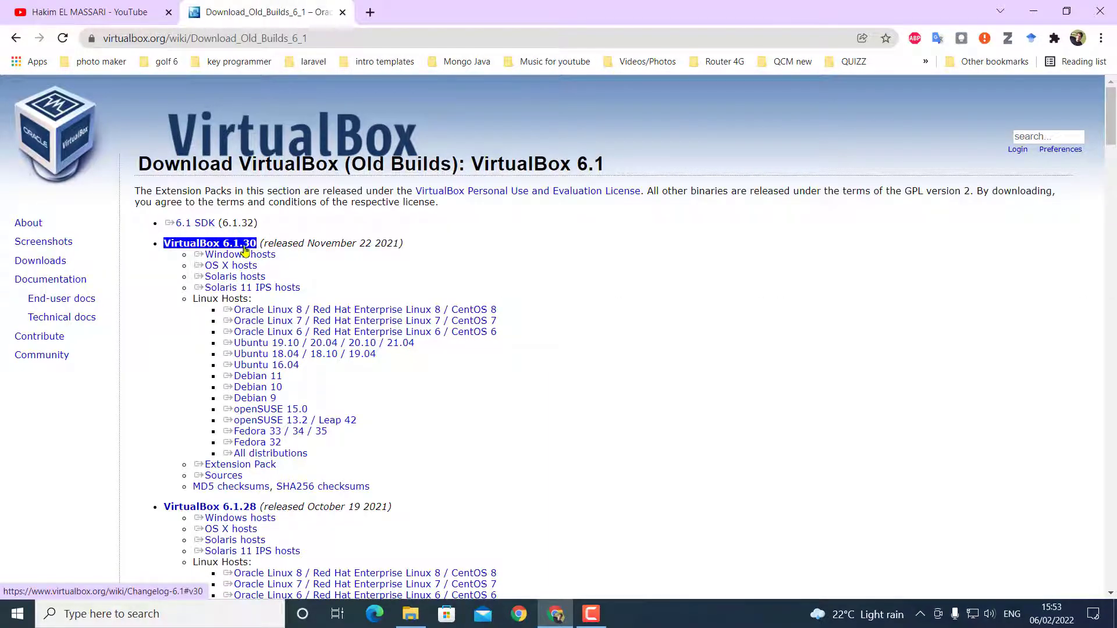
{"action": "scroll", "coordinate": [244, 259], "scroll_direction": "down", "scroll_amount": 1}
{"action": "left_click", "coordinate": [231, 435]}
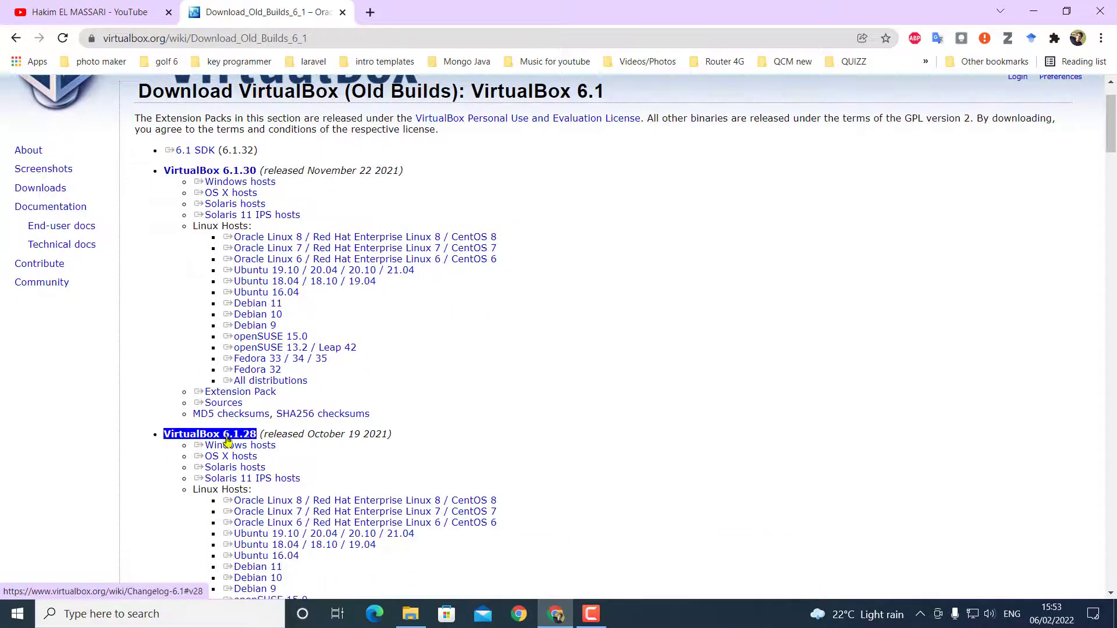
{"action": "scroll", "coordinate": [231, 436], "scroll_direction": "down", "scroll_amount": 6}
{"action": "left_click", "coordinate": [235, 340]}
{"action": "scroll", "coordinate": [236, 340], "scroll_direction": "up", "scroll_amount": 6}
{"action": "left_click", "coordinate": [237, 347]}
{"action": "left_click", "coordinate": [240, 337]}
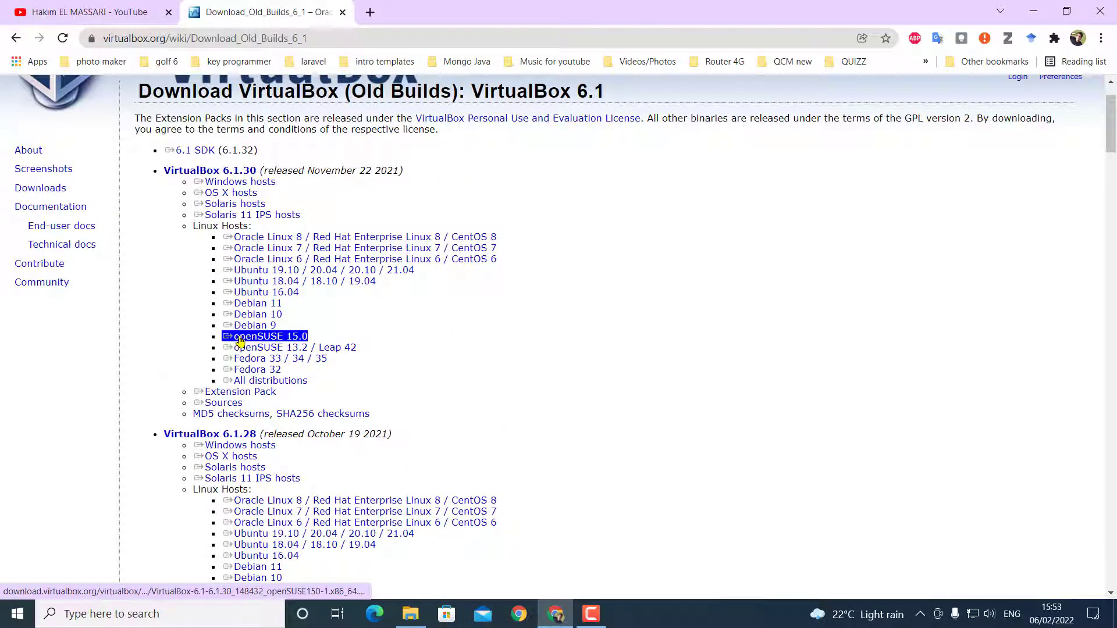
{"action": "left_click", "coordinate": [269, 272]}
{"action": "scroll", "coordinate": [293, 277], "scroll_direction": "up", "scroll_amount": 1}
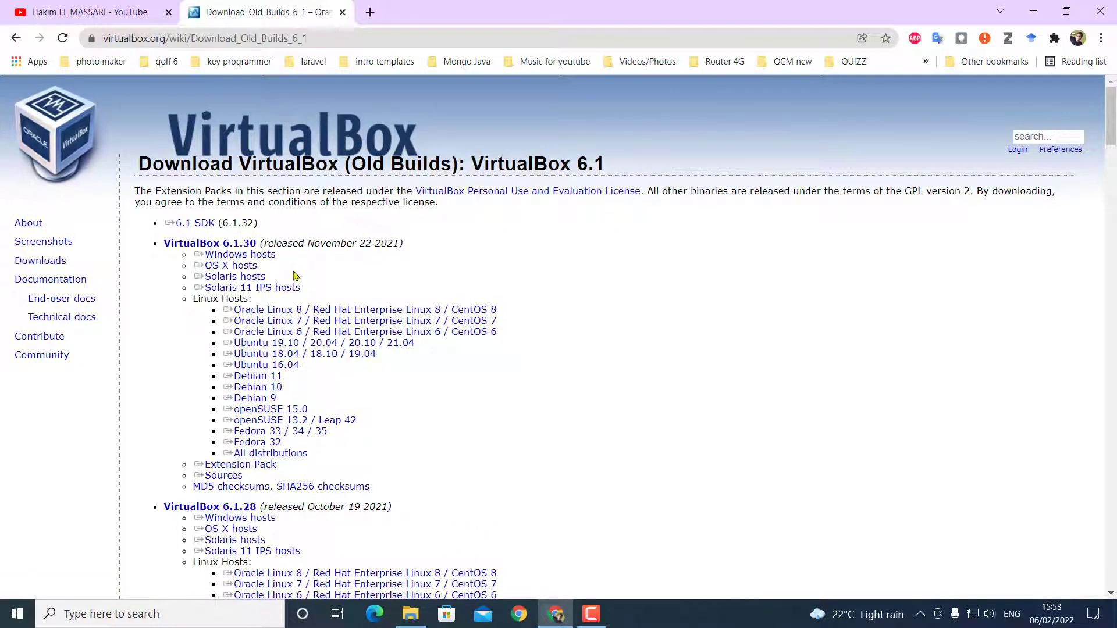
{"action": "left_click", "coordinate": [237, 256]}
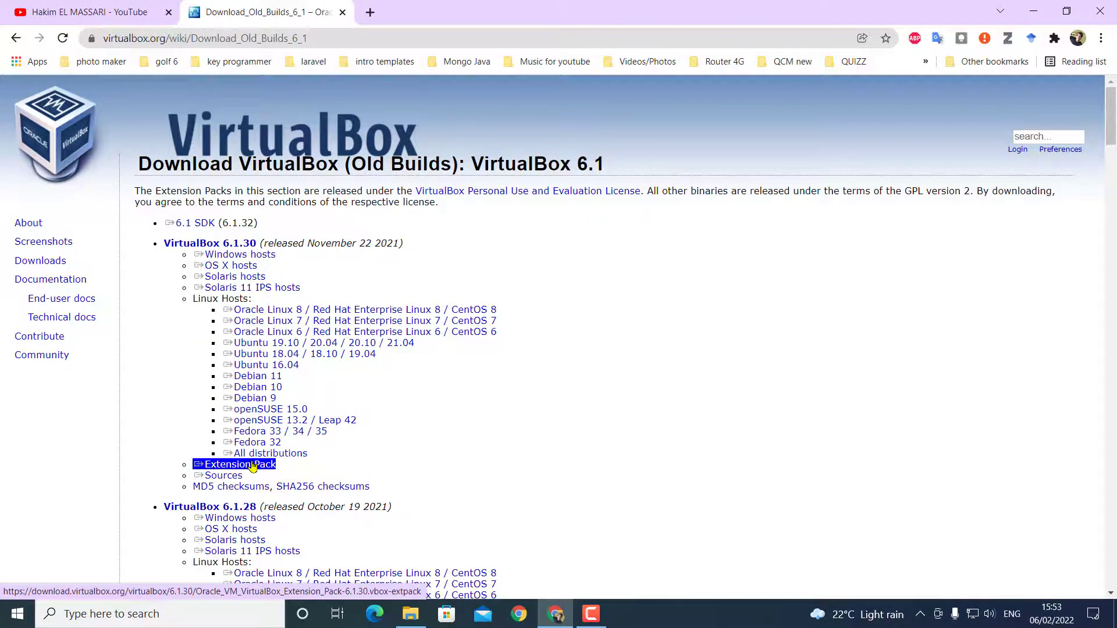
{"action": "scroll", "coordinate": [256, 378], "scroll_direction": "down", "scroll_amount": 3}
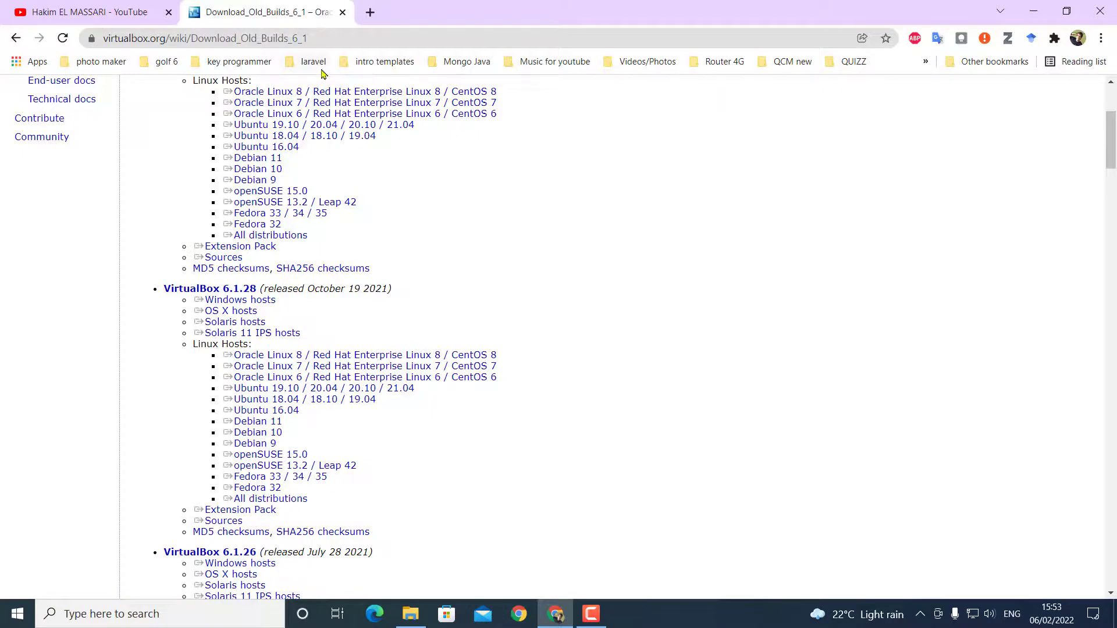
- Close the VirtualBox download page, minimize the browser and launch Oracle VM VirtualBox
{"action": "left_click", "coordinate": [342, 13]}
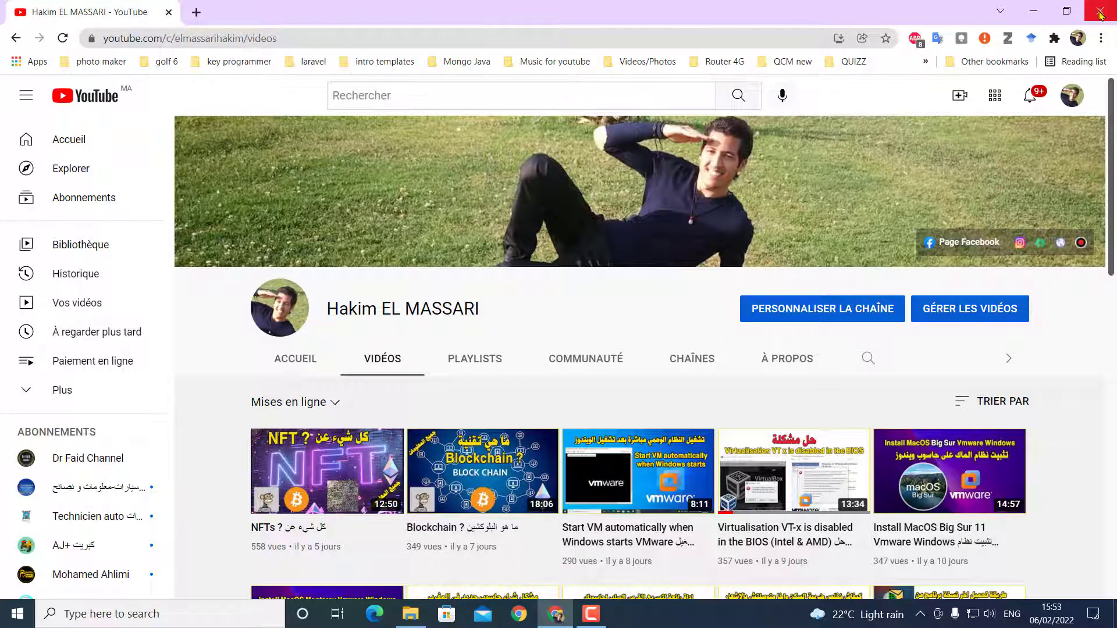
{"action": "left_click", "coordinate": [1033, 11]}
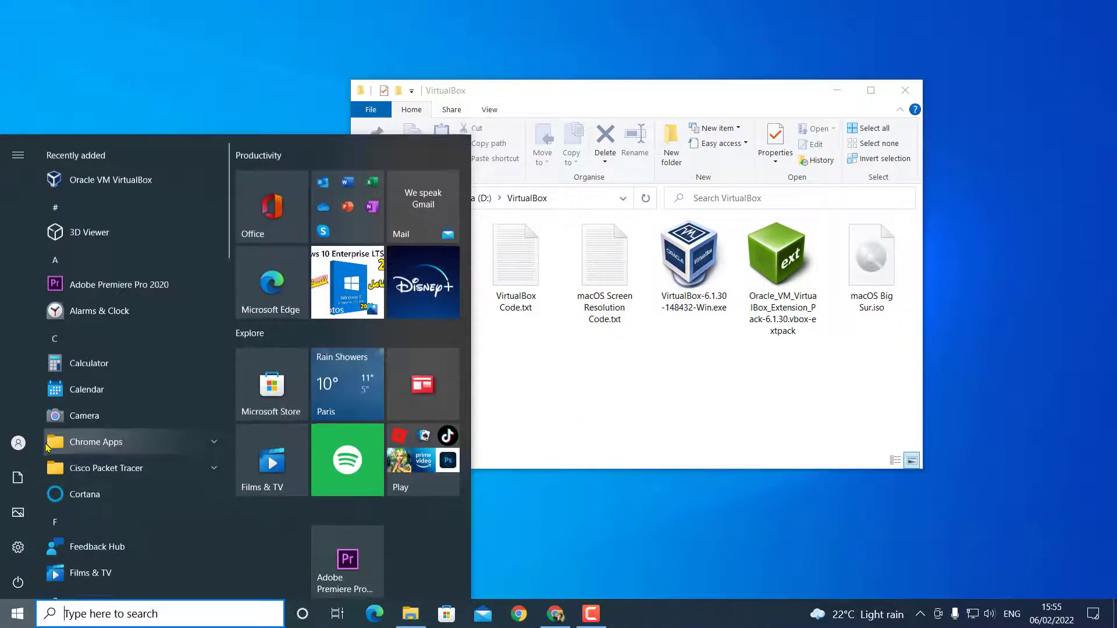
{"action": "left_click", "coordinate": [17, 614]}
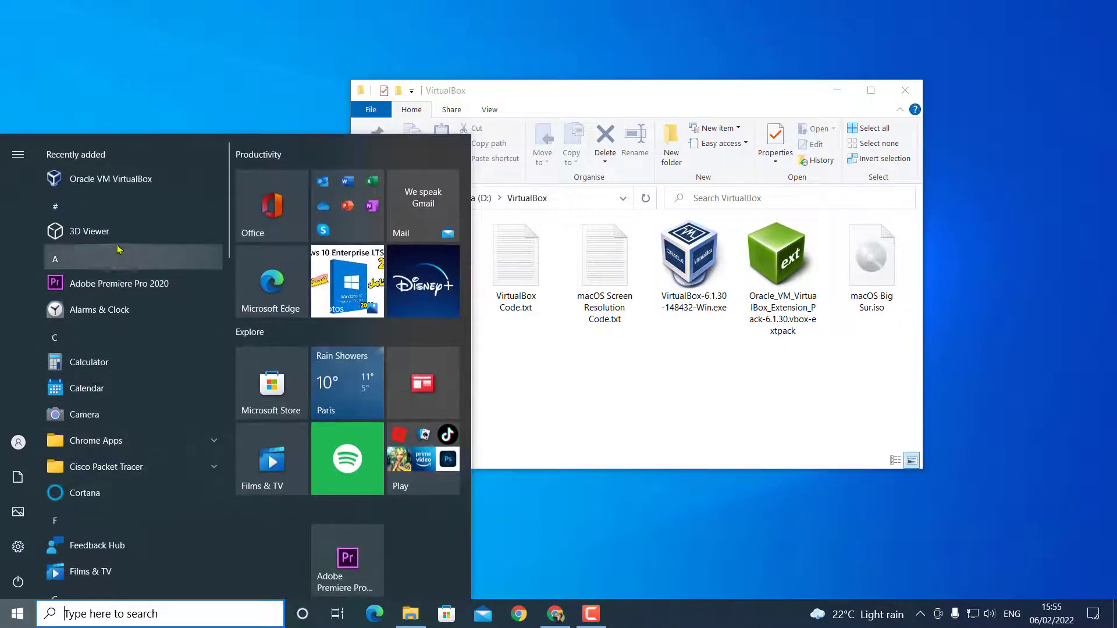
{"action": "left_click", "coordinate": [106, 182]}
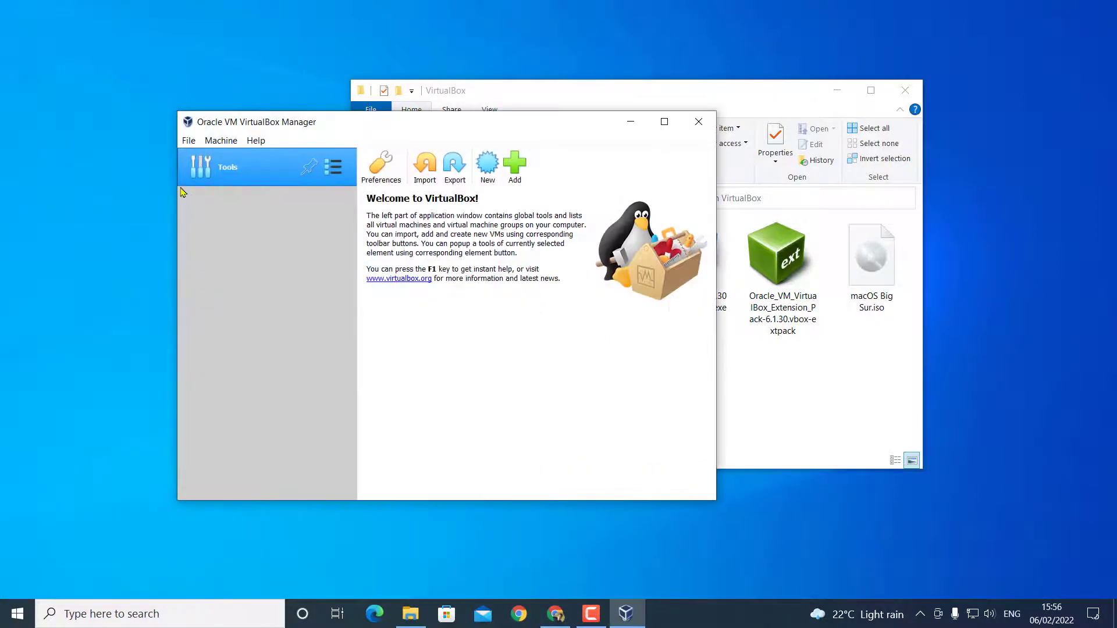
- Define a new virtual machine named MacOS Big Sur with version macOS 10.13 High Sierra (64-bit) and 4096 MB of memory
{"action": "left_click", "coordinate": [488, 164]}
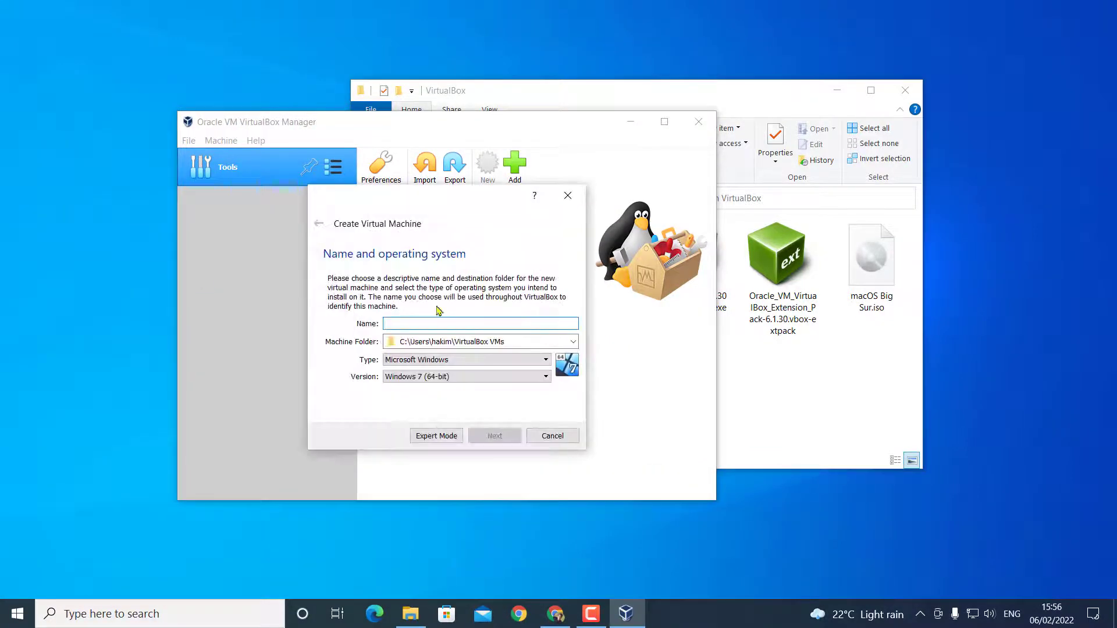
{"action": "type", "text": "M"}
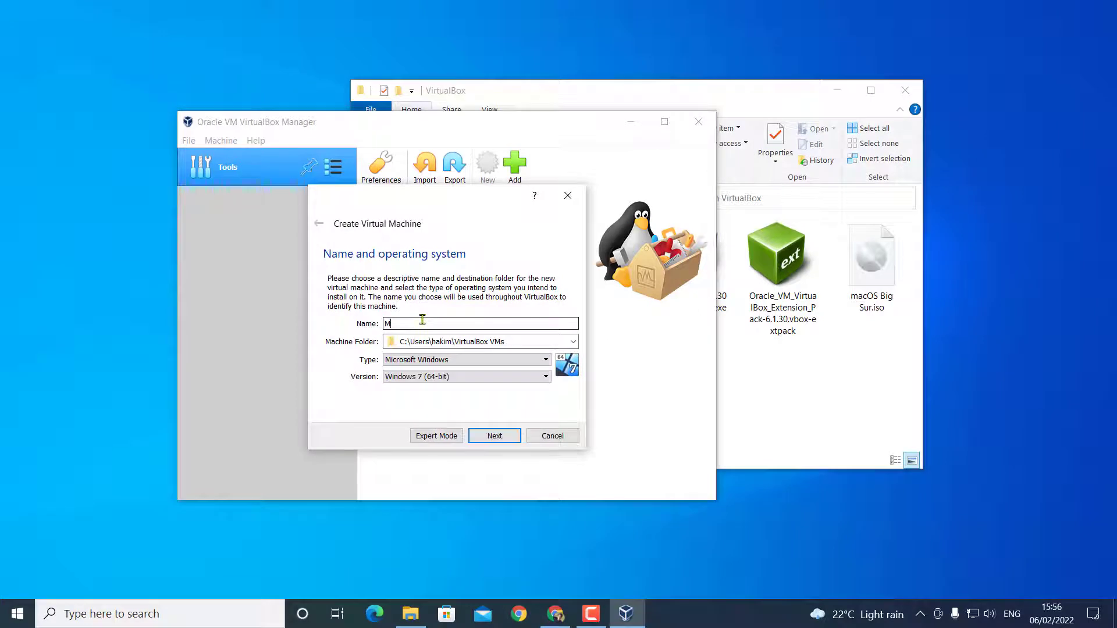
{"action": "type", "text": "acOS Big Sur"}
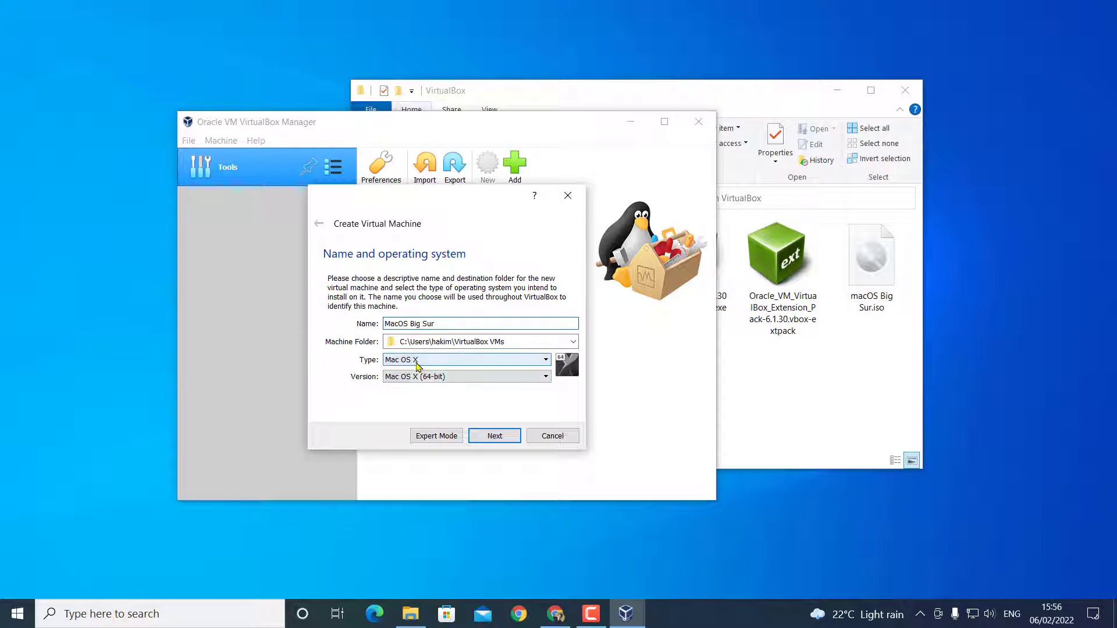
{"action": "left_click", "coordinate": [469, 377]}
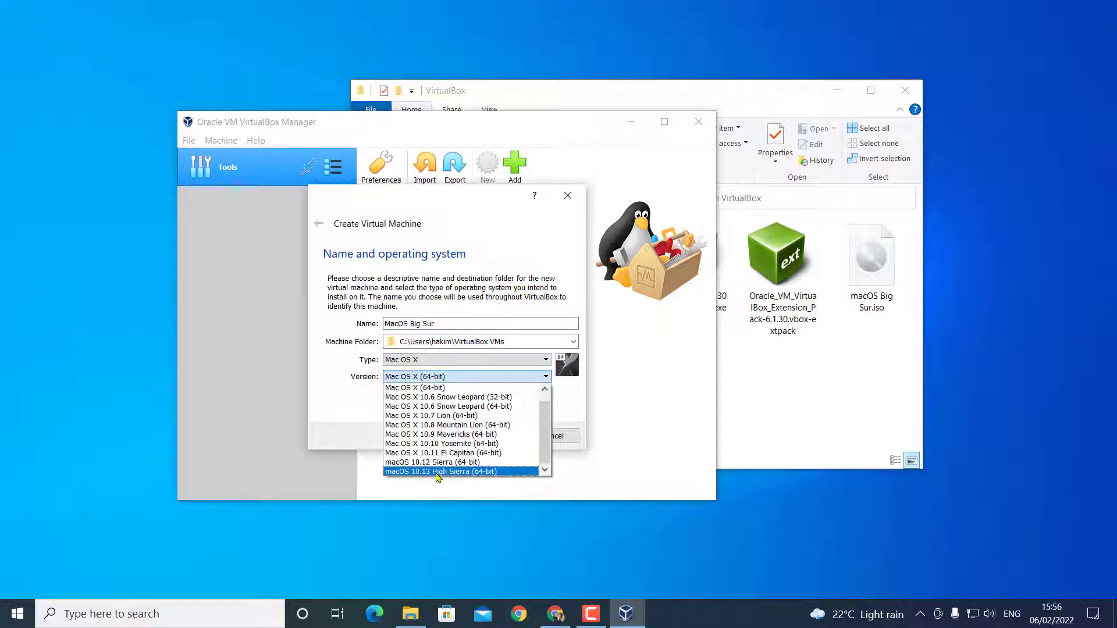
{"action": "left_click", "coordinate": [473, 473]}
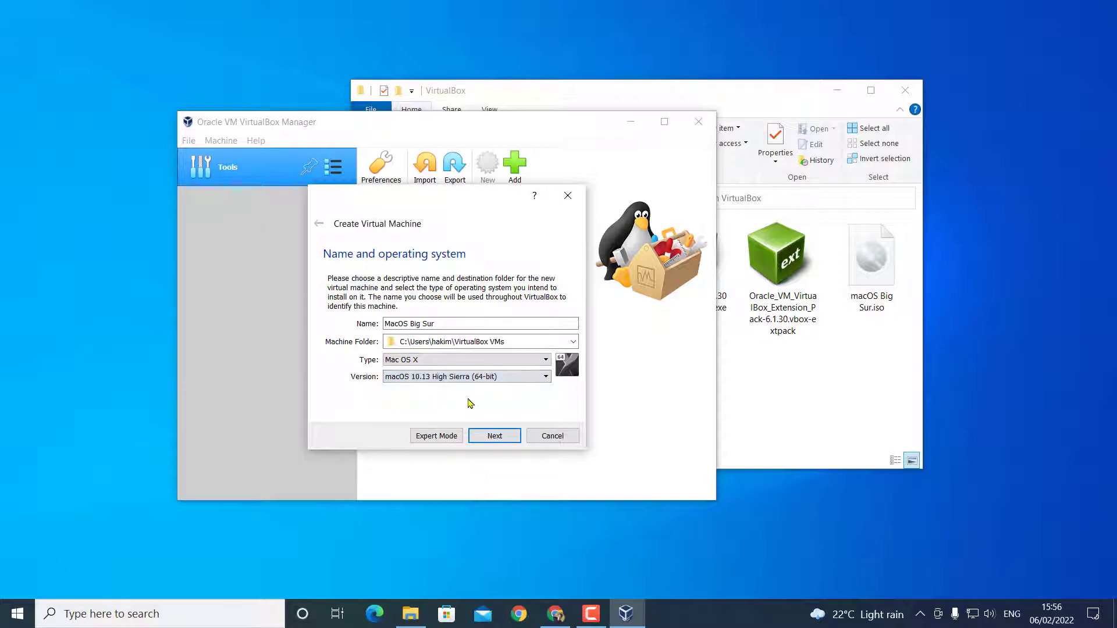
{"action": "left_click", "coordinate": [495, 438]}
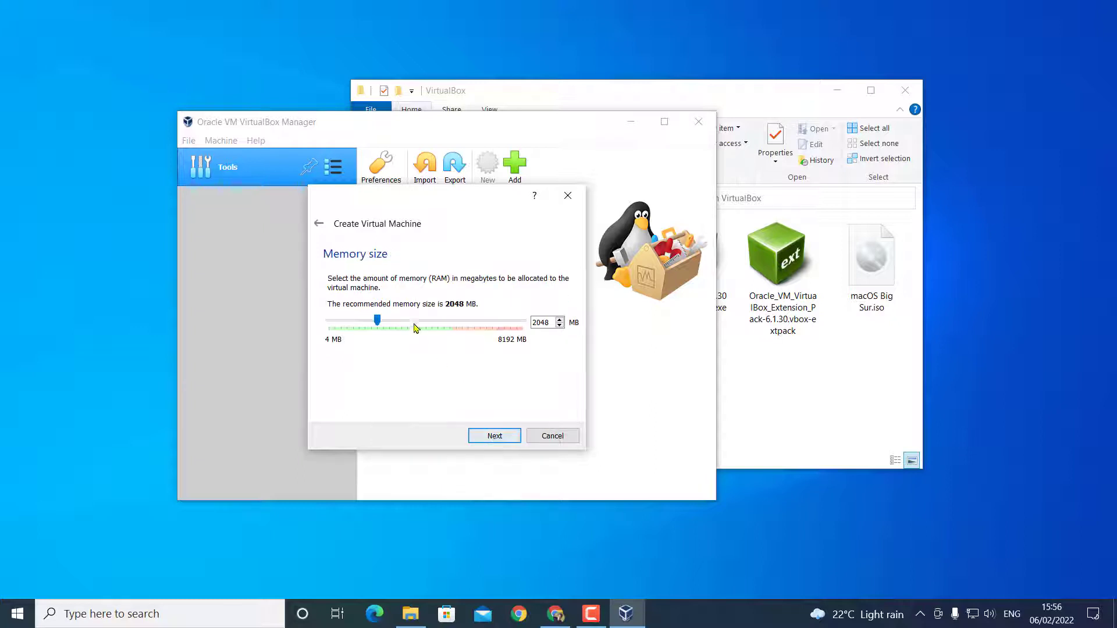
{"action": "left_click_drag", "start_coordinate": [378, 321], "coordinate": [426, 327]}
{"action": "left_click", "coordinate": [496, 436]}
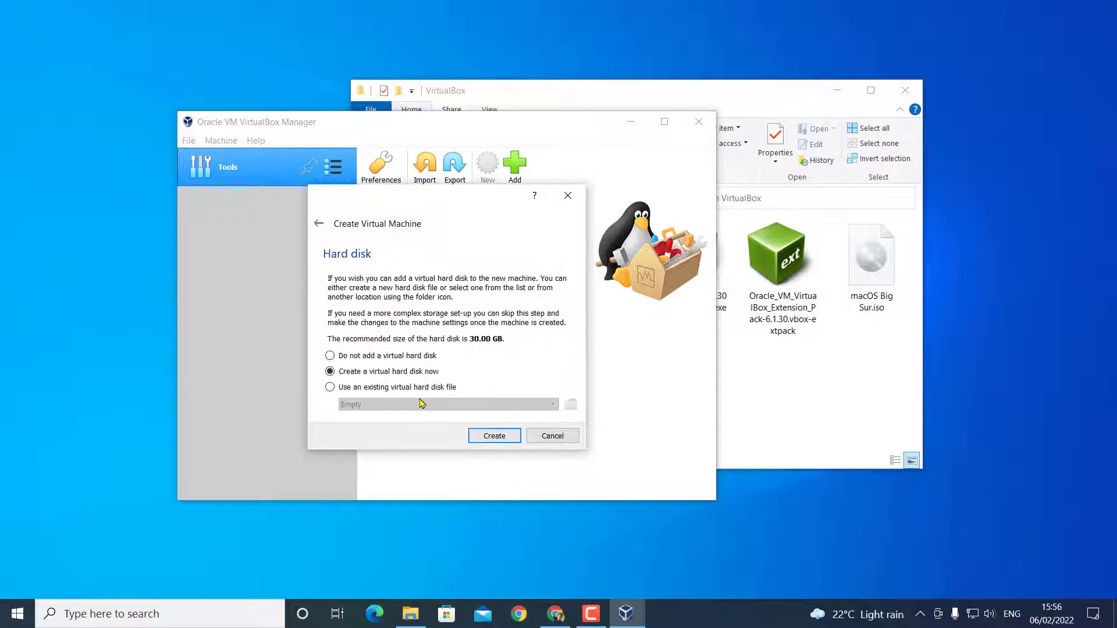
- Create a new 120 GB virtual hard disk in VHD format for the machine and finish the machine's creation
{"action": "left_click", "coordinate": [495, 438]}
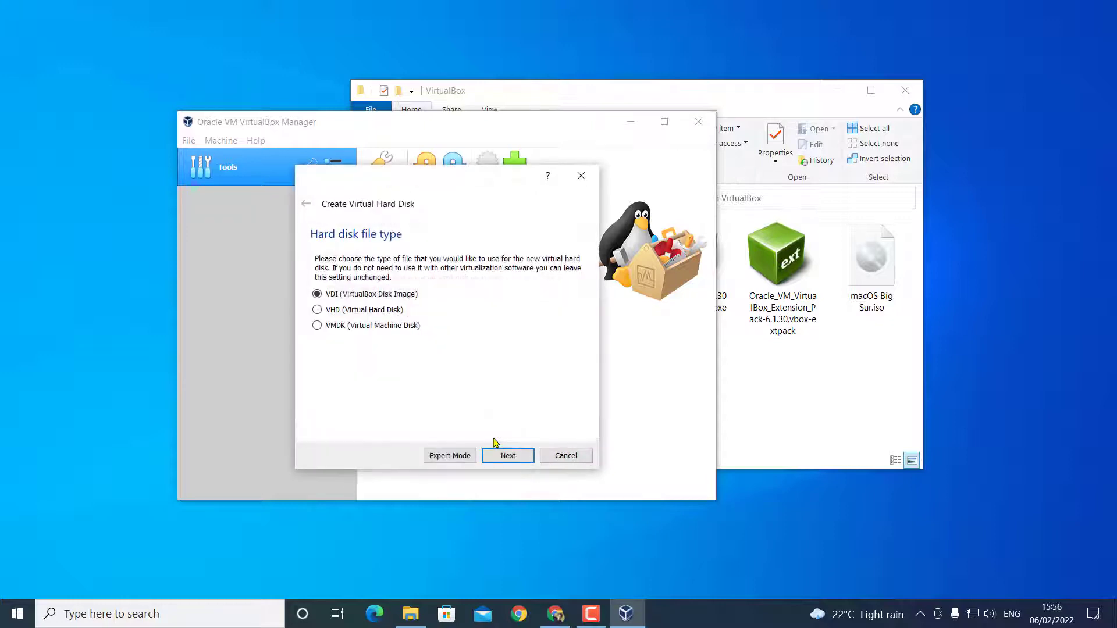
{"action": "left_click", "coordinate": [327, 312]}
{"action": "left_click", "coordinate": [510, 456]}
{"action": "left_click", "coordinate": [510, 456]}
{"action": "left_click", "coordinate": [560, 332]}
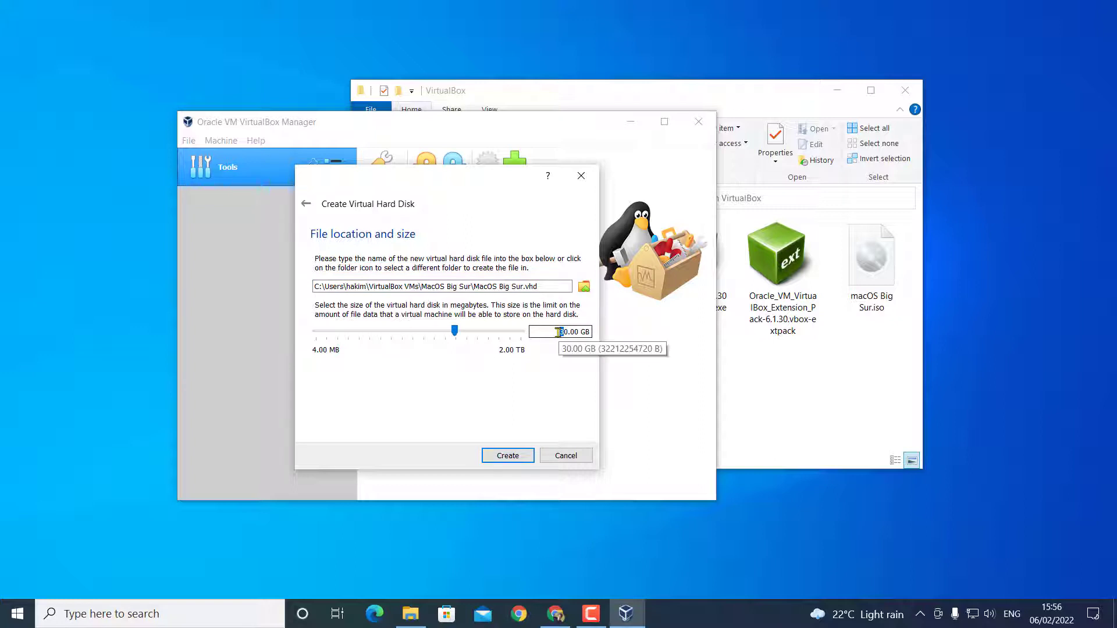
{"action": "type", "text": "12"}
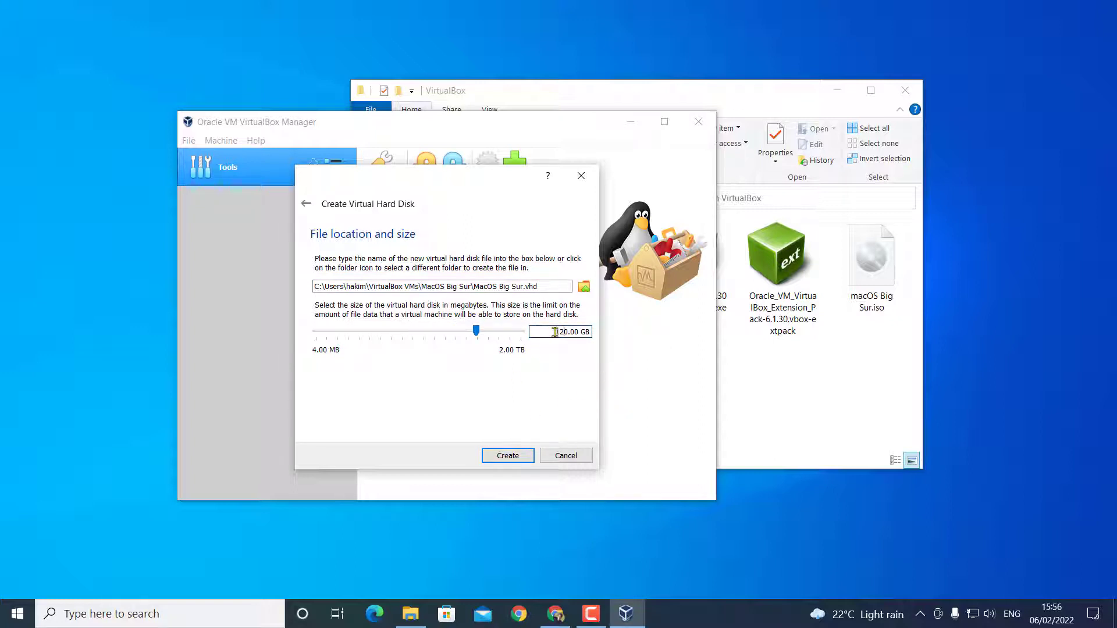
{"action": "left_click", "coordinate": [505, 457]}
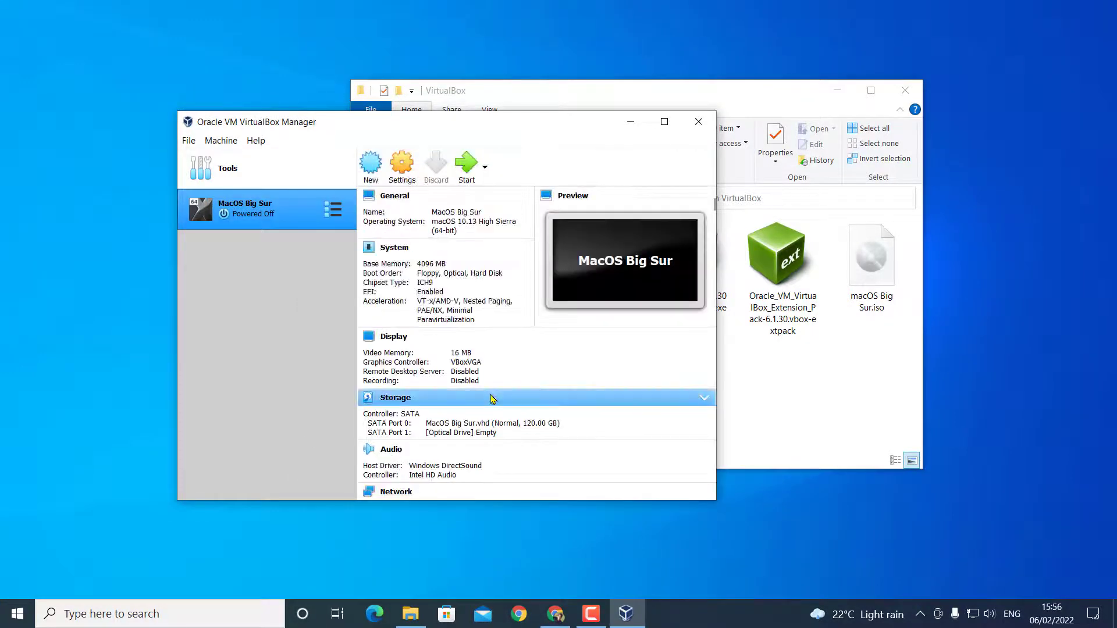
- Set the MacOS Big Sur machine's processor count to 4 in its system settings
{"action": "left_click", "coordinate": [401, 169]}
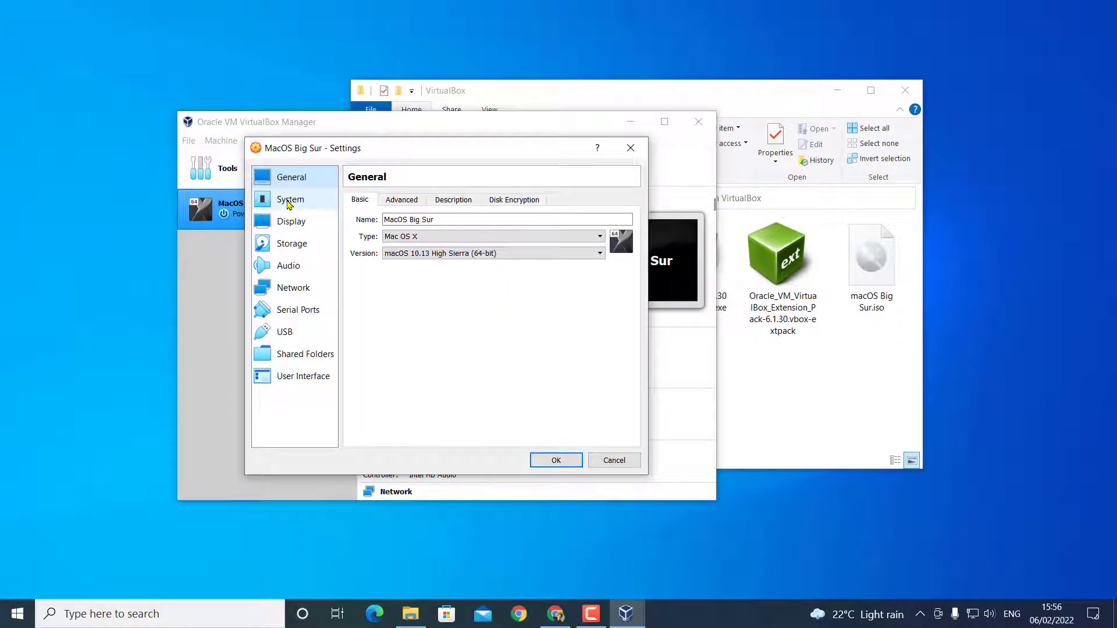
{"action": "left_click", "coordinate": [290, 201]}
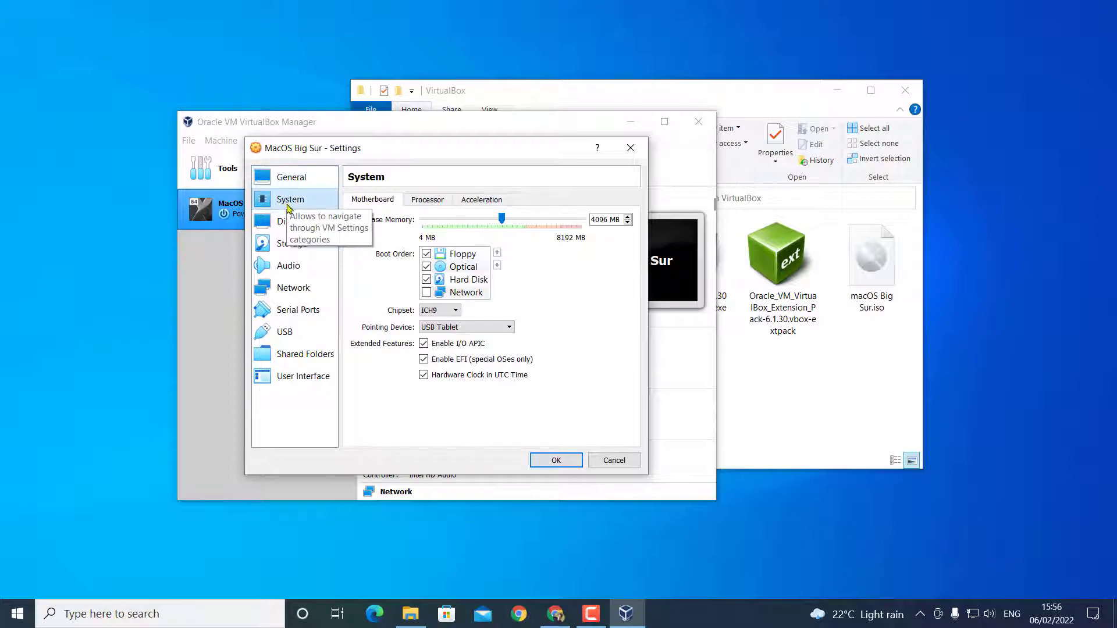
{"action": "left_click", "coordinate": [427, 199]}
{"action": "left_click_drag", "start_coordinate": [423, 220], "coordinate": [496, 223]}
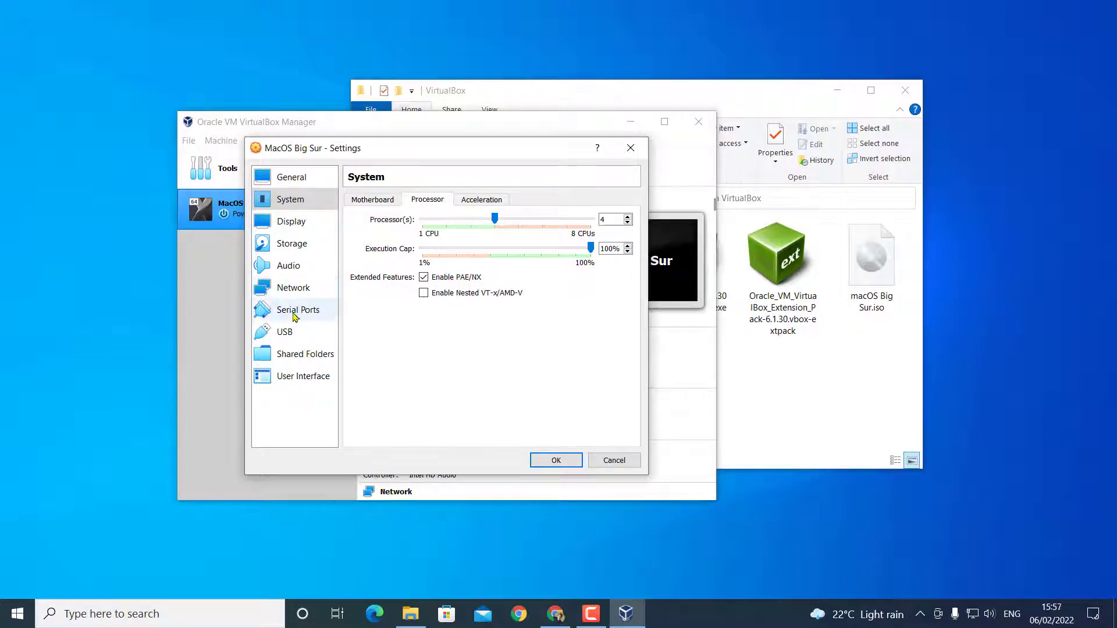
- Attach the machine's network Adapter 1 to Internal Network
{"action": "left_click", "coordinate": [288, 288]}
{"action": "left_click", "coordinate": [443, 236]}
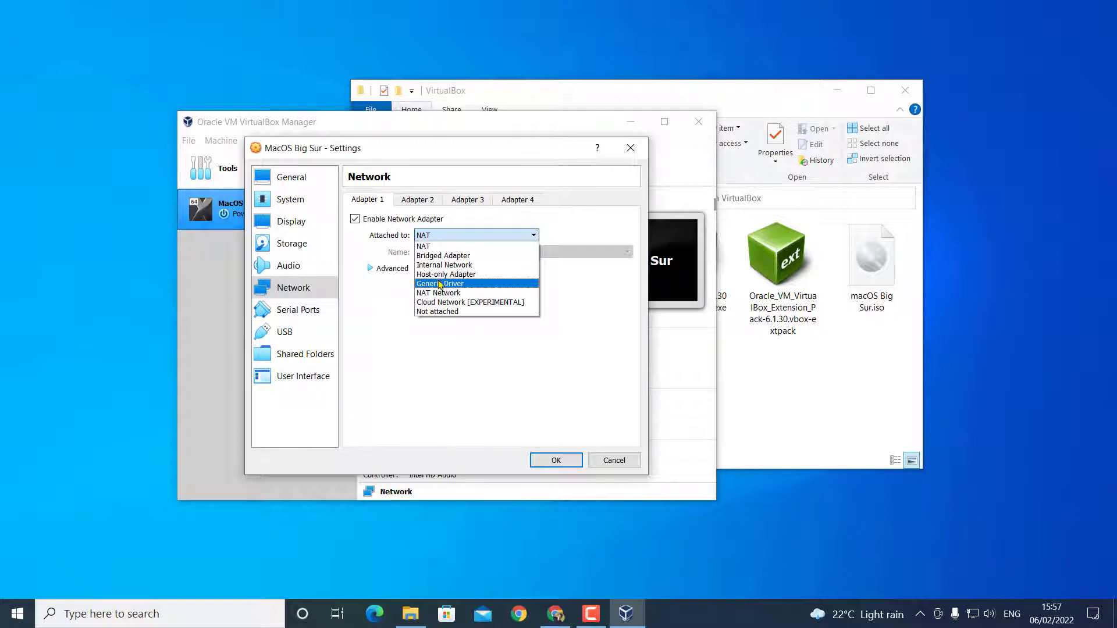
{"action": "left_click", "coordinate": [443, 265]}
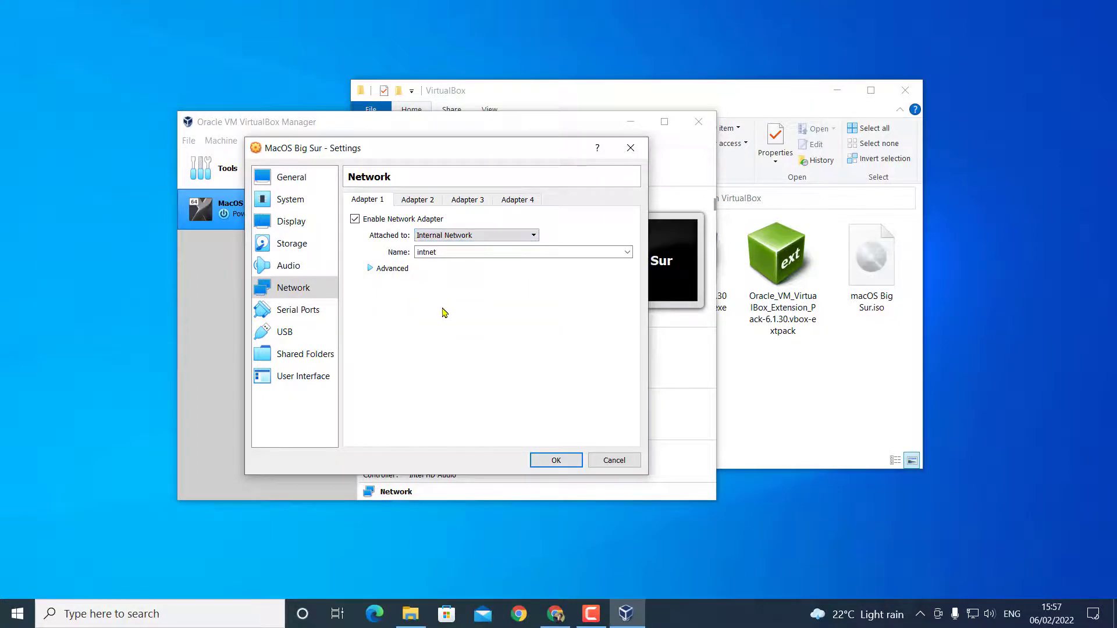
- Copy the machine's full name, MacOS Big Sur, from its general settings
{"action": "left_click", "coordinate": [285, 201]}
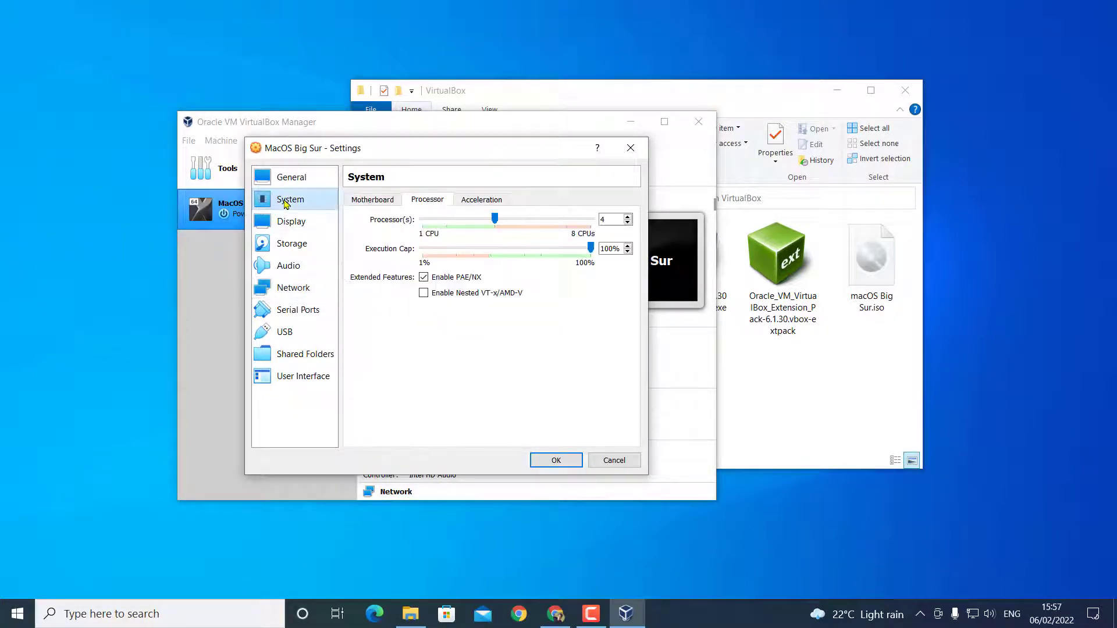
{"action": "left_click", "coordinate": [286, 186]}
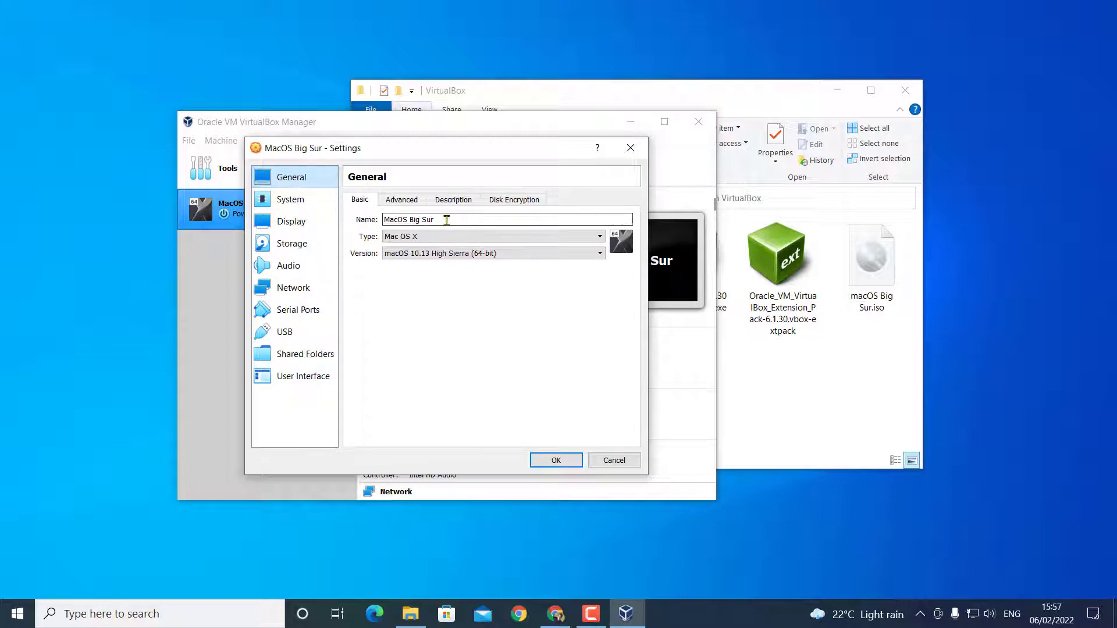
{"action": "left_click_drag", "start_coordinate": [445, 220], "coordinate": [381, 219]}
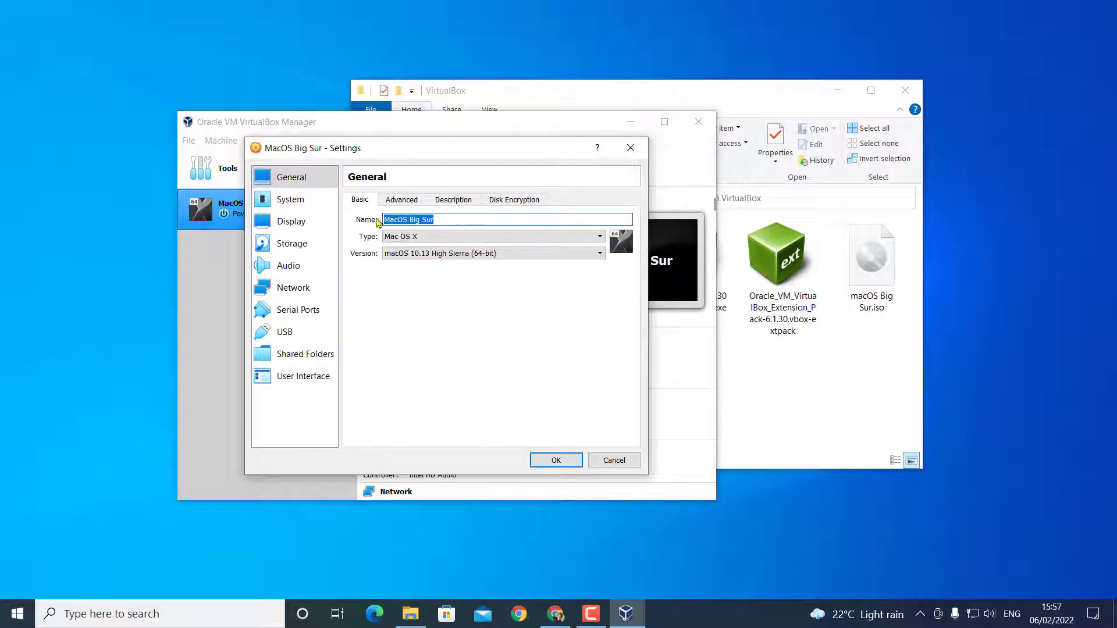
{"action": "right_click", "coordinate": [402, 220]}
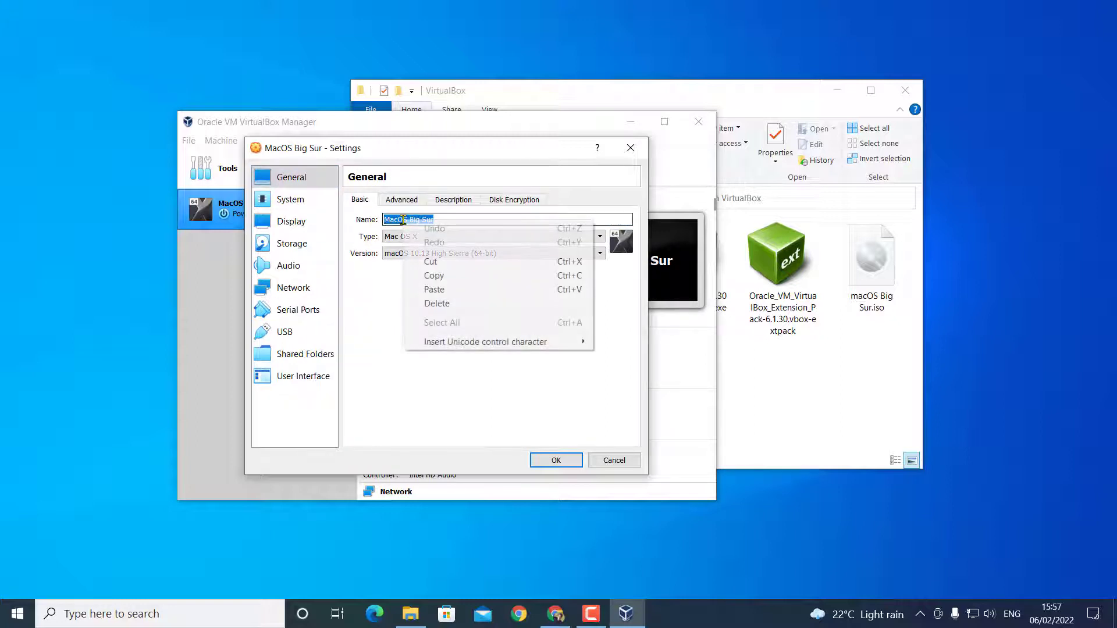
{"action": "left_click", "coordinate": [432, 273]}
- Paste the copied machine name into a new Notepad document and move the Notepad window clear of the settings dialog
{"action": "key", "text": "super"}
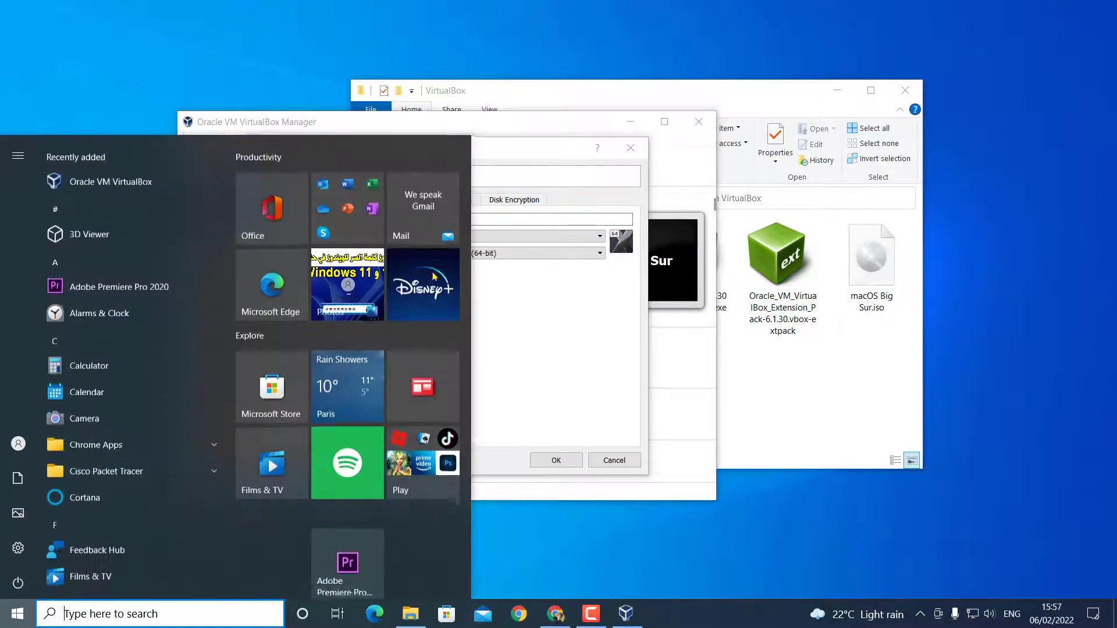
{"action": "type", "text": "notepad"}
{"action": "key", "text": "Return"}
{"action": "right_click", "coordinate": [661, 286]}
{"action": "left_click", "coordinate": [693, 337]}
{"action": "left_click_drag", "start_coordinate": [493, 141], "coordinate": [1038, 237]}
{"action": "left_click", "coordinate": [539, 343]}
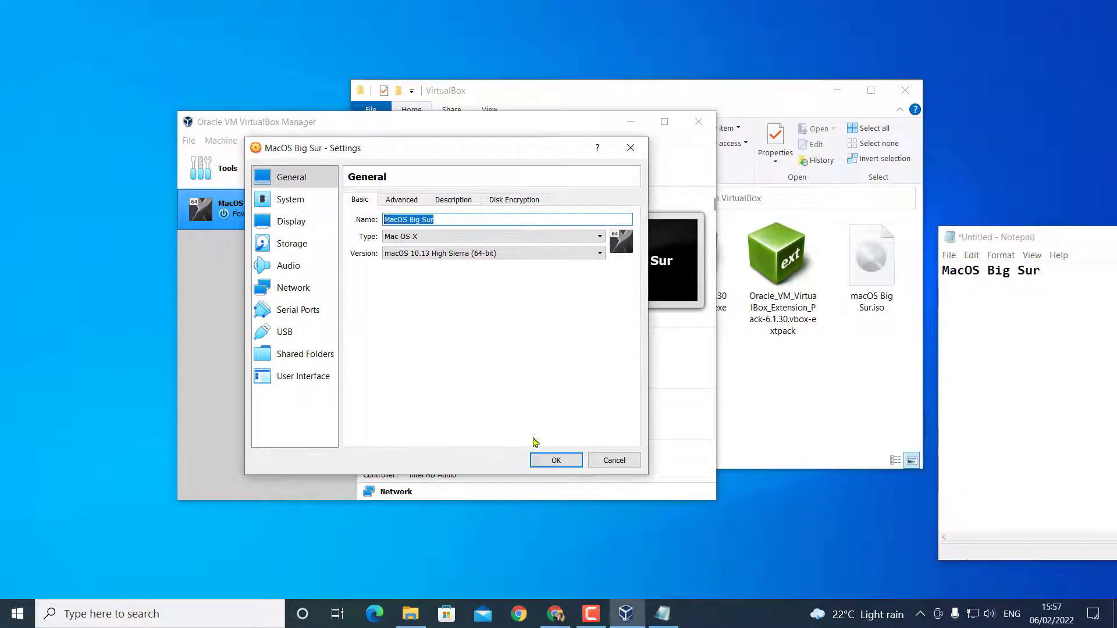
- Save the machine's settings and exit VirtualBox Manager
{"action": "left_click", "coordinate": [548, 462]}
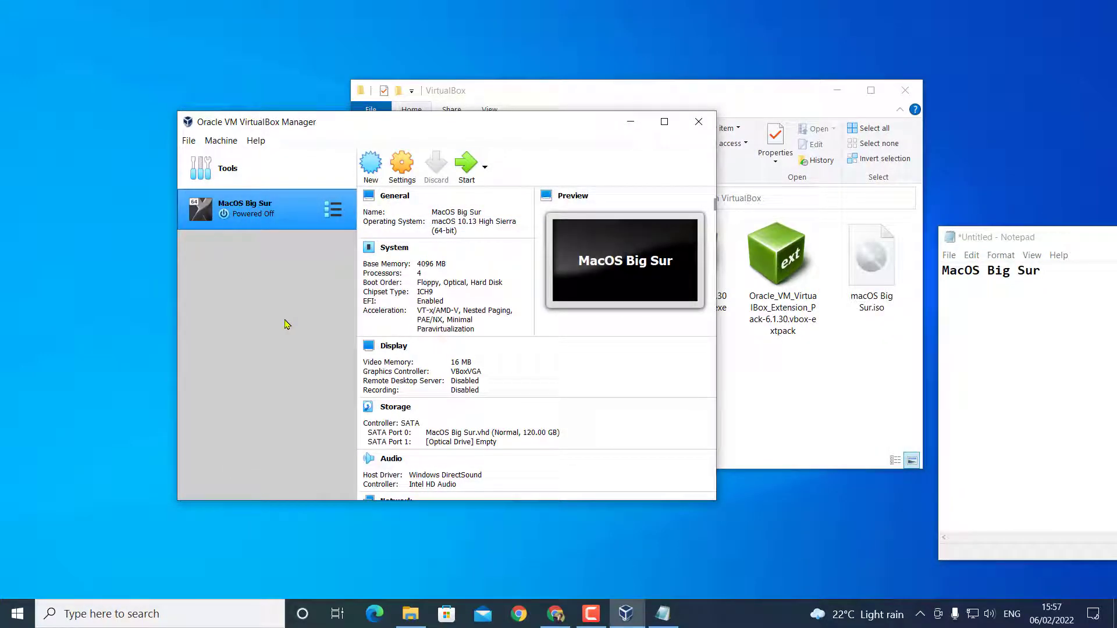
{"action": "left_click", "coordinate": [188, 140]}
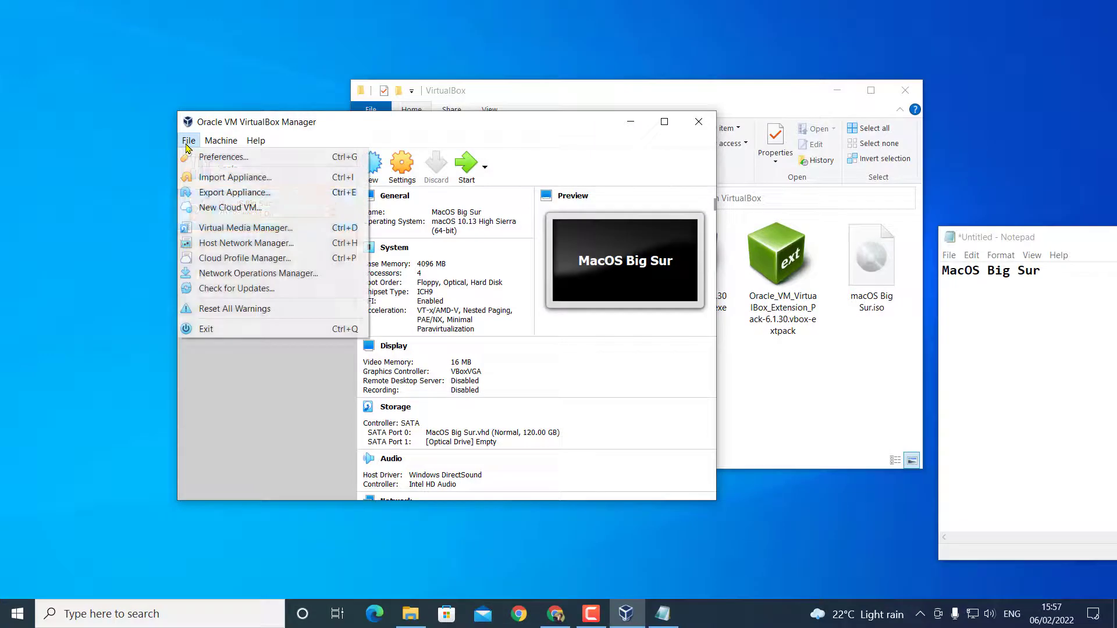
{"action": "left_click", "coordinate": [207, 330]}
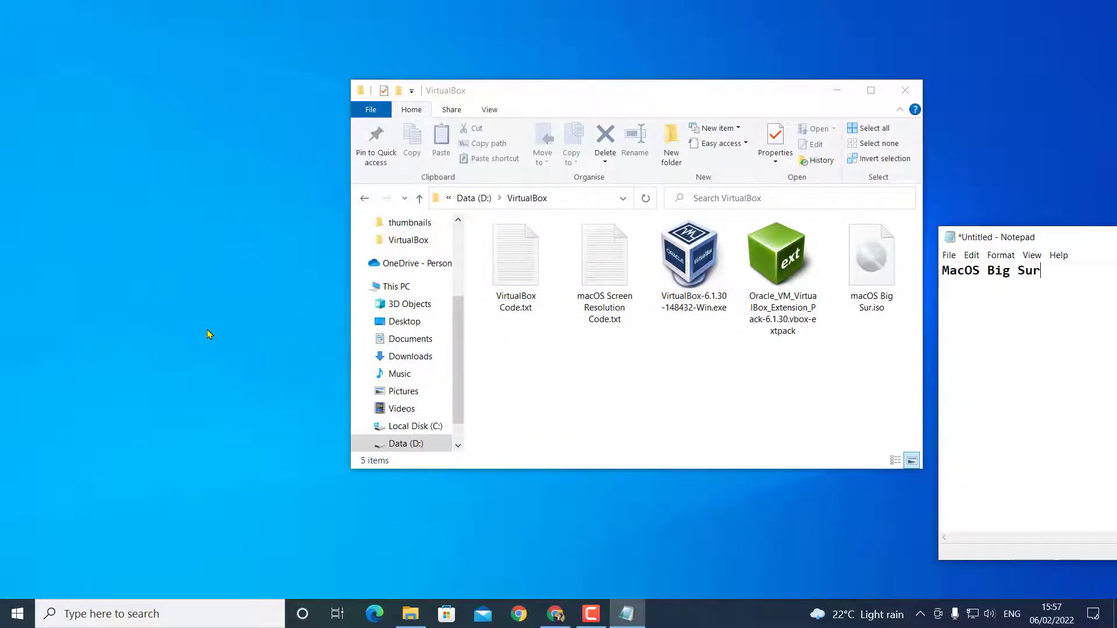
- Open Command Prompt as administrator and move its window clear of the file folder
{"action": "left_click", "coordinate": [84, 615]}
{"action": "type", "text": "cmd"}
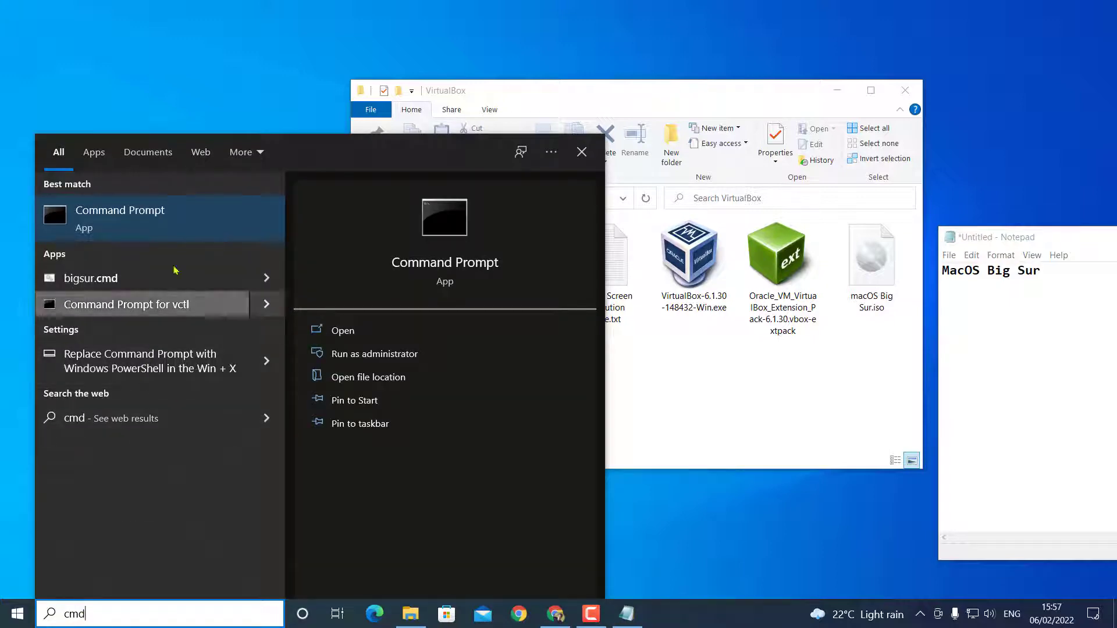
{"action": "right_click", "coordinate": [100, 211]}
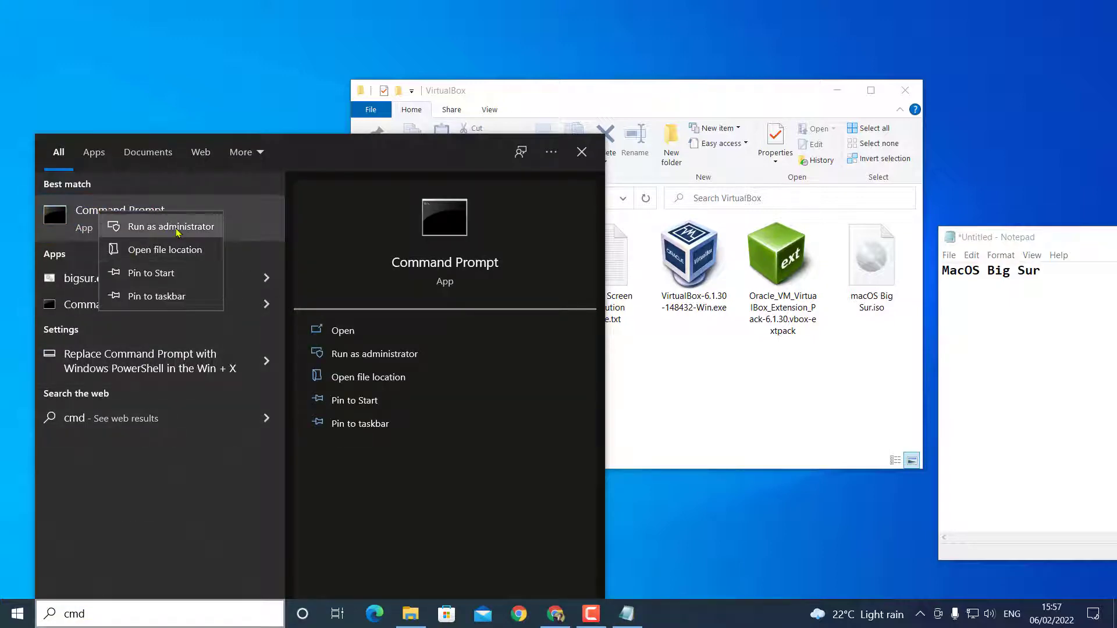
{"action": "key", "text": "Escape"}
{"action": "key", "text": "ctrl+shift+Return"}
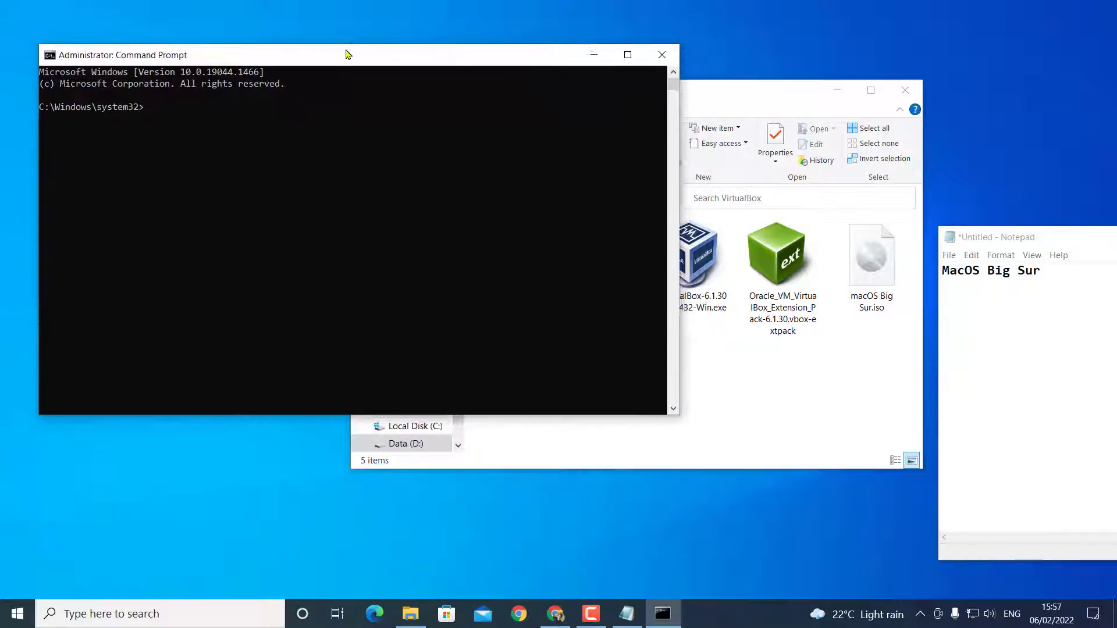
{"action": "left_click_drag", "start_coordinate": [348, 54], "coordinate": [328, 40]}
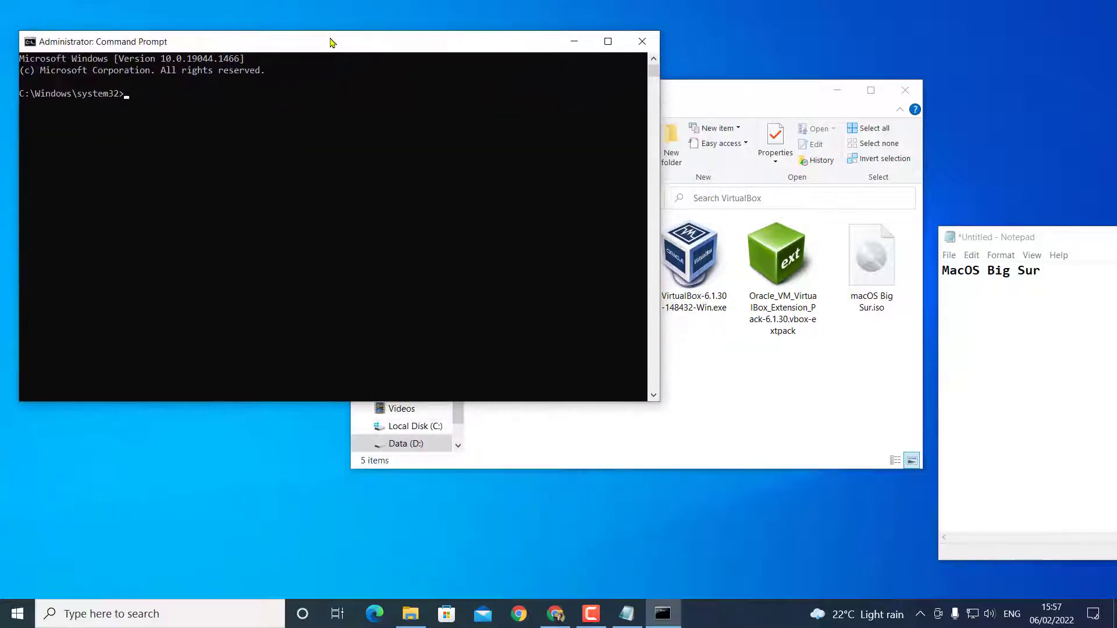
- Open VirtualBox Code.txt from the VirtualBox folder and move its window beside the untitled note
{"action": "left_click", "coordinate": [715, 394]}
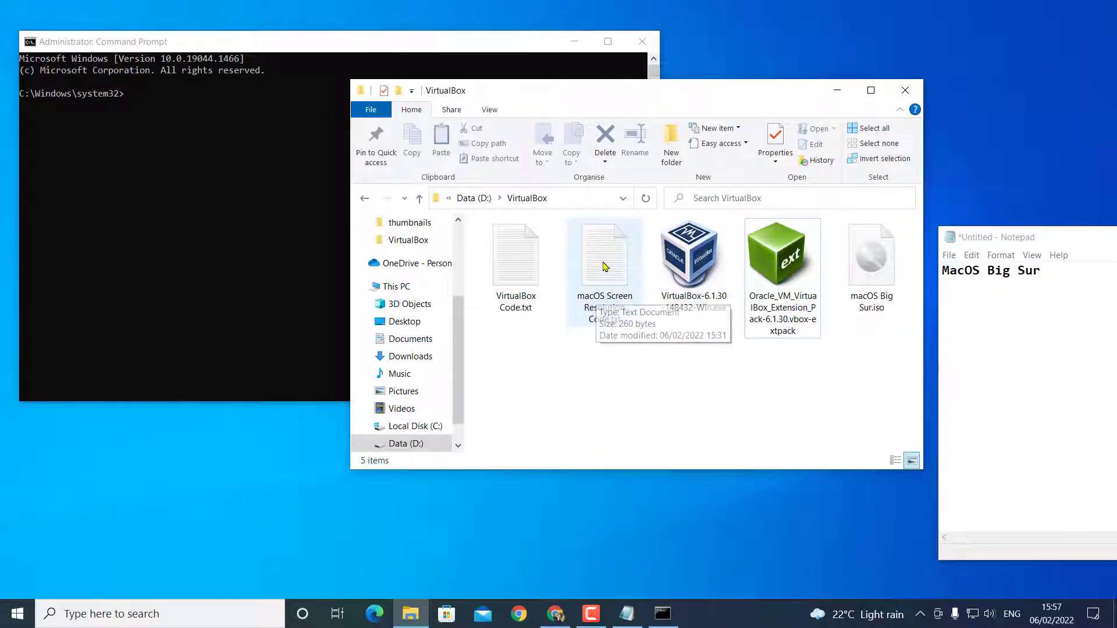
{"action": "double_click", "coordinate": [521, 268]}
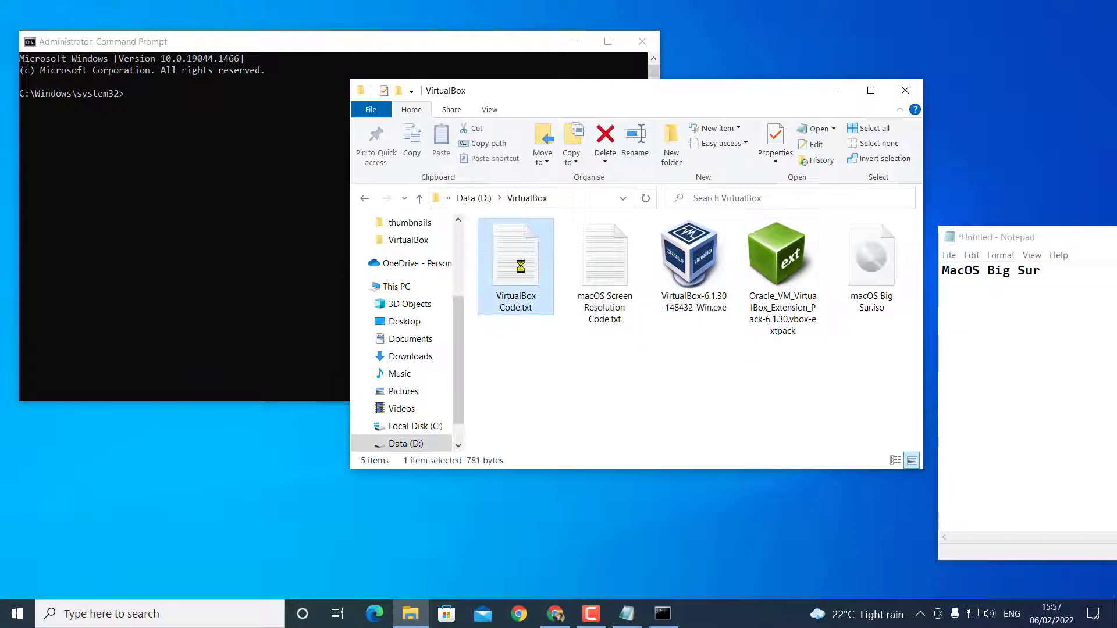
{"action": "left_click_drag", "start_coordinate": [657, 87], "coordinate": [341, 181]}
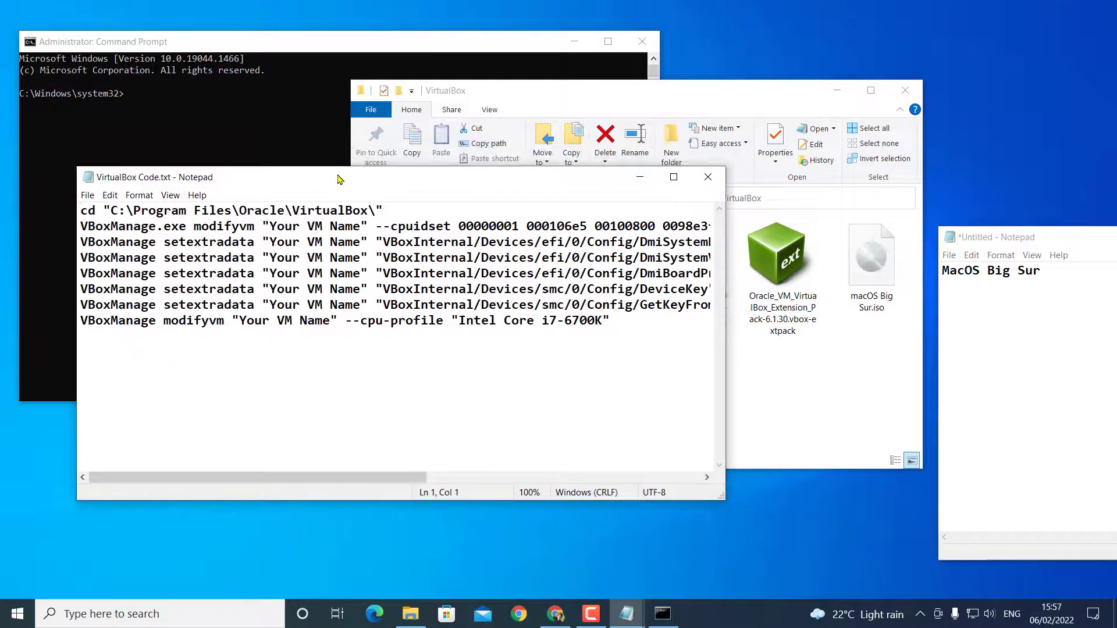
- Copy the machine name MacOS Big Sur from the untitled Notepad note
{"action": "left_click_drag", "start_coordinate": [272, 226], "coordinate": [361, 226]}
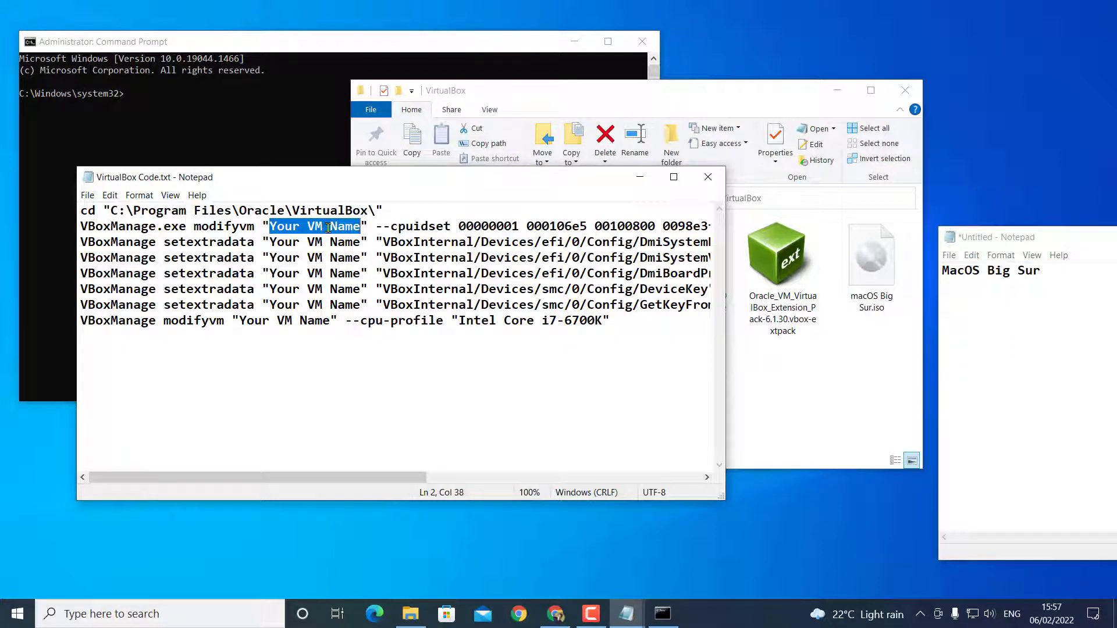
{"action": "left_click_drag", "start_coordinate": [1074, 243], "coordinate": [1046, 244]}
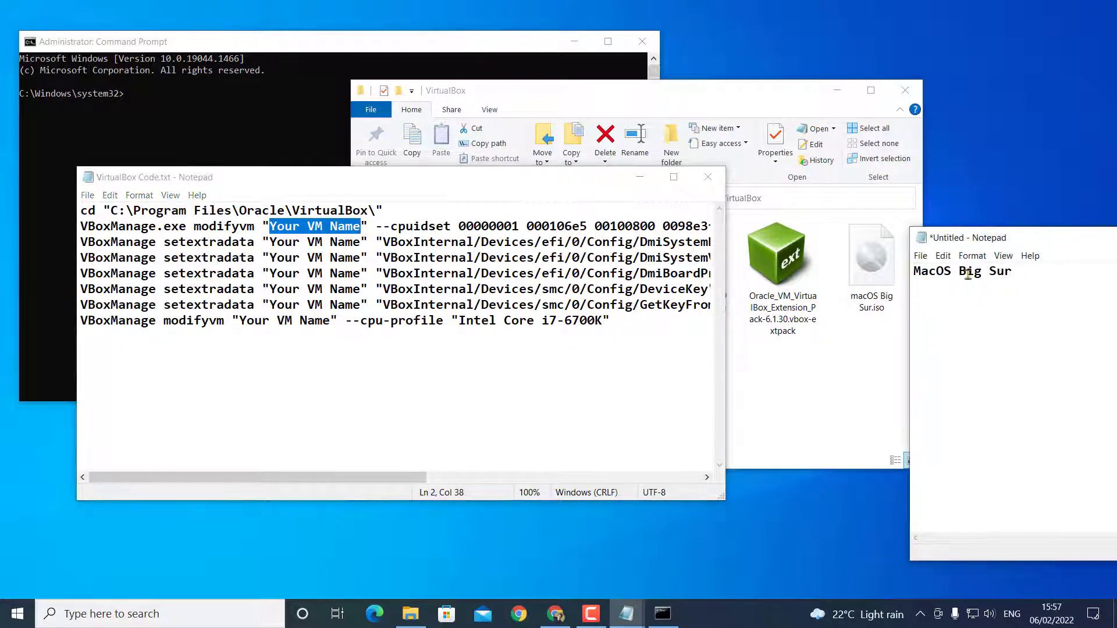
{"action": "left_click_drag", "start_coordinate": [913, 272], "coordinate": [976, 272]}
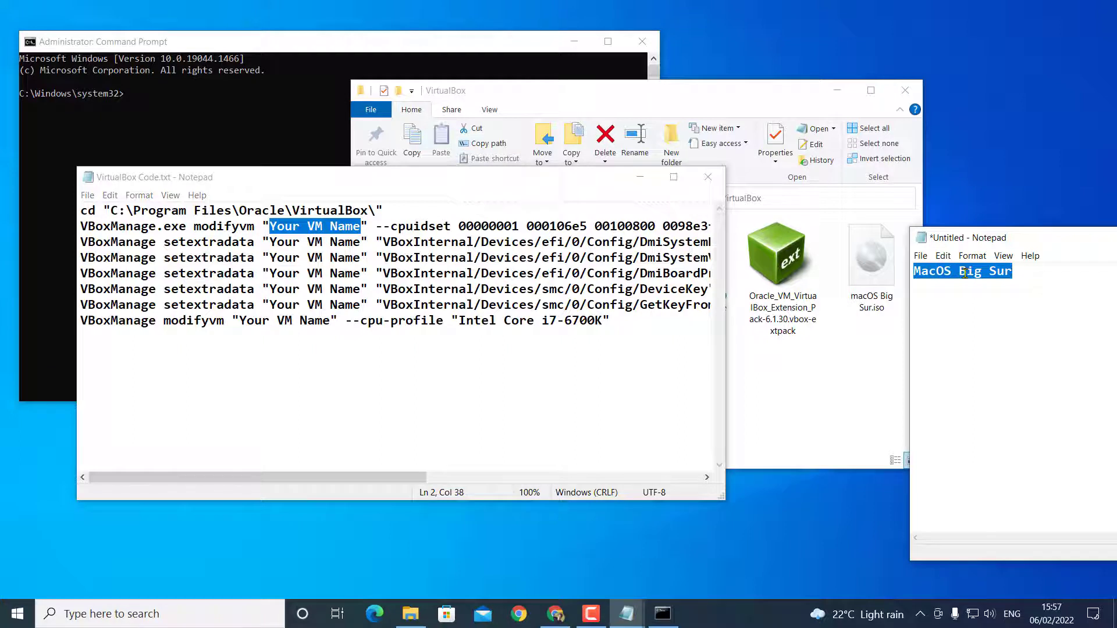
{"action": "right_click", "coordinate": [963, 272]}
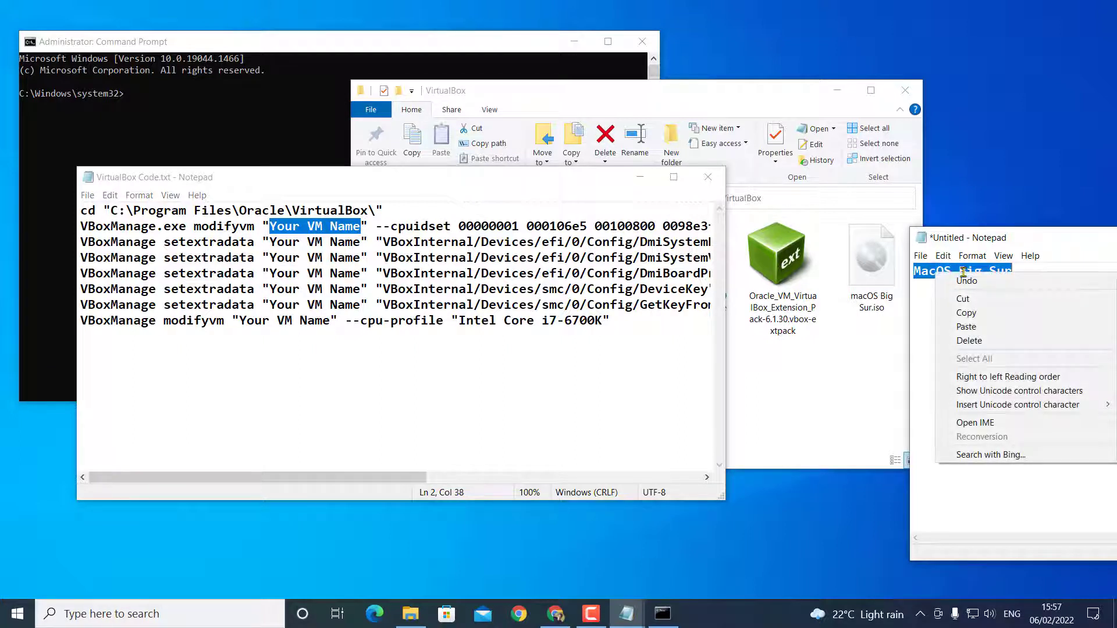
{"action": "left_click", "coordinate": [965, 313]}
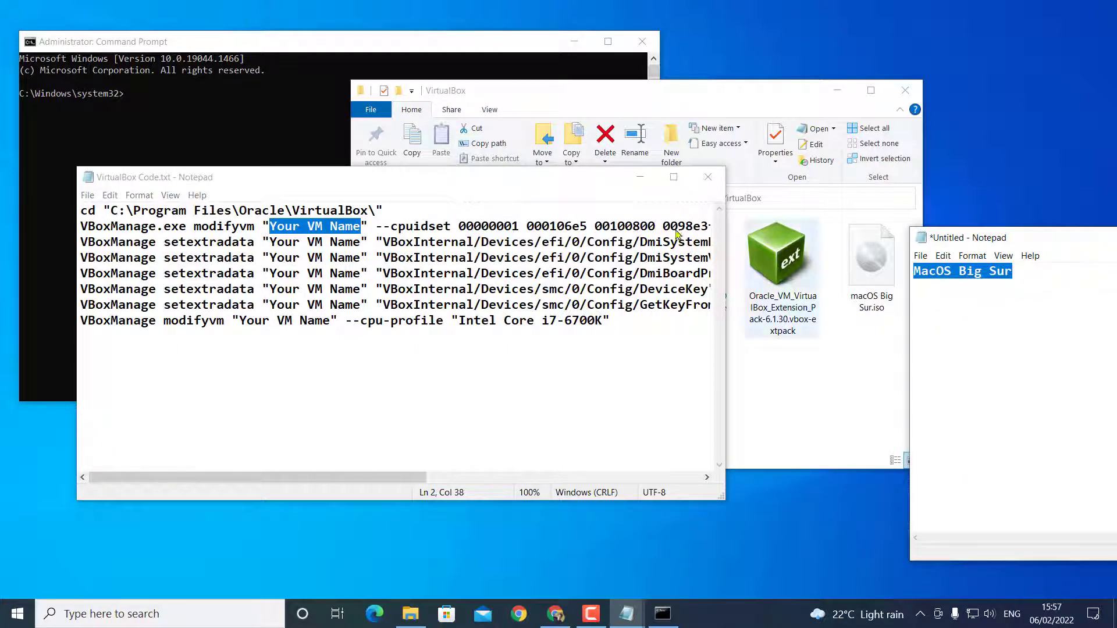
- Replace every occurrence of "Your VM Name" in VirtualBox Code.txt with "MacOS Big Sur"
{"action": "left_click", "coordinate": [267, 184]}
{"action": "left_click", "coordinate": [285, 233]}
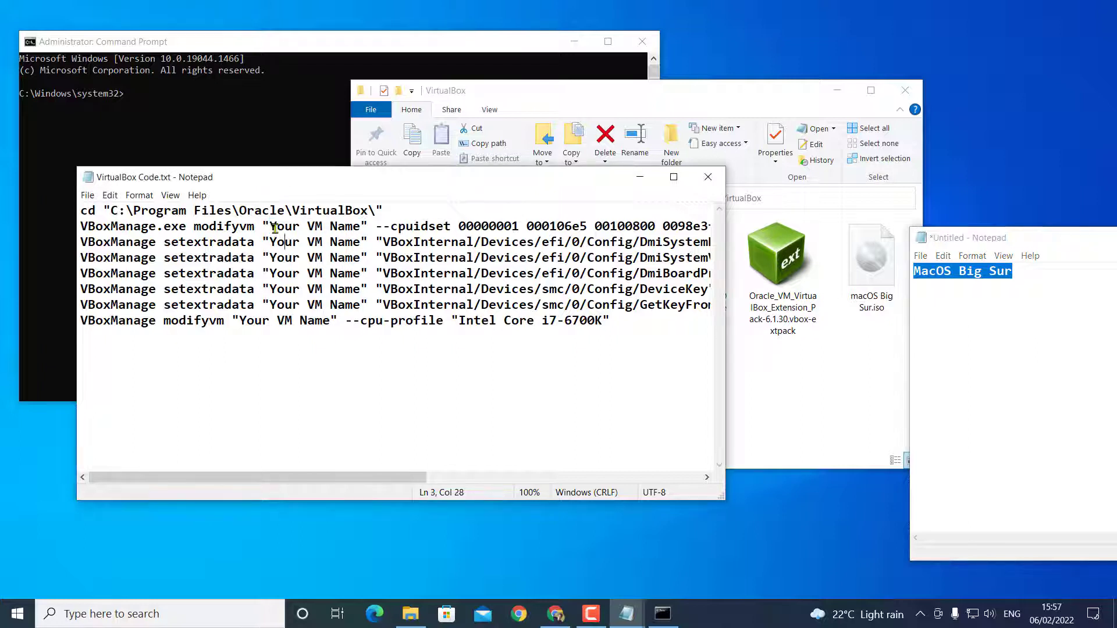
{"action": "left_click_drag", "start_coordinate": [269, 227], "coordinate": [359, 227]}
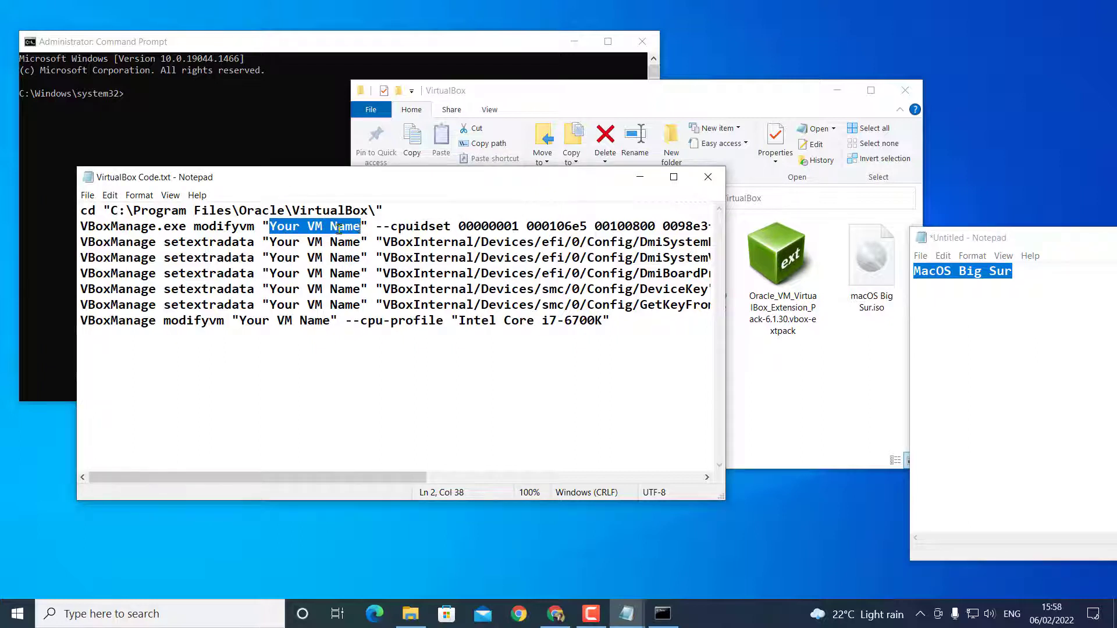
{"action": "left_click", "coordinate": [110, 195]}
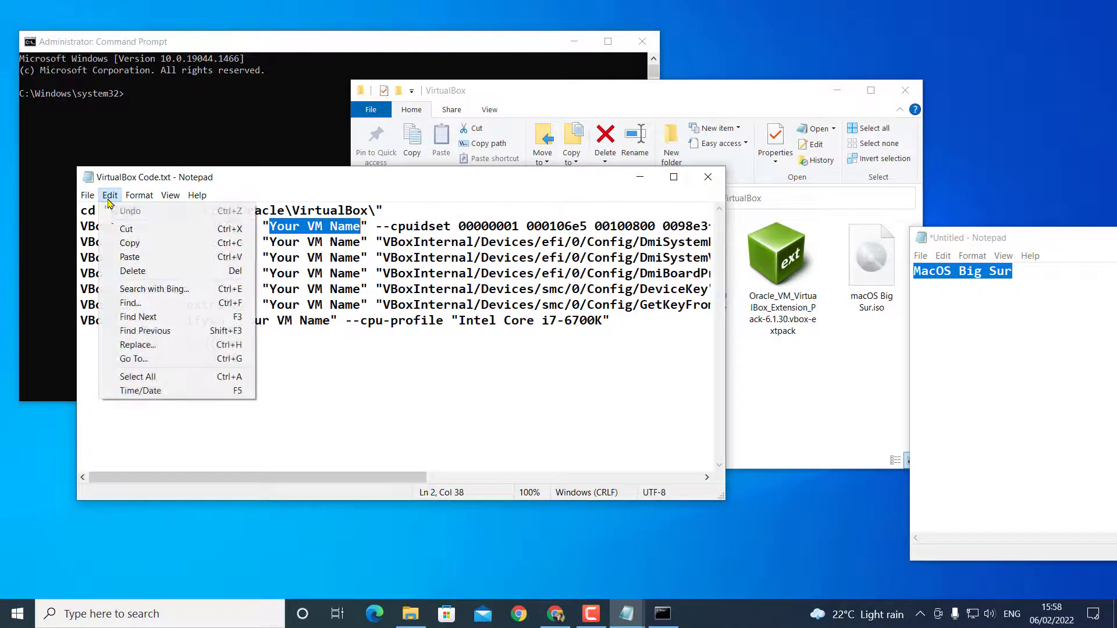
{"action": "left_click", "coordinate": [140, 345]}
{"action": "left_click_drag", "start_coordinate": [249, 310], "coordinate": [112, 313]}
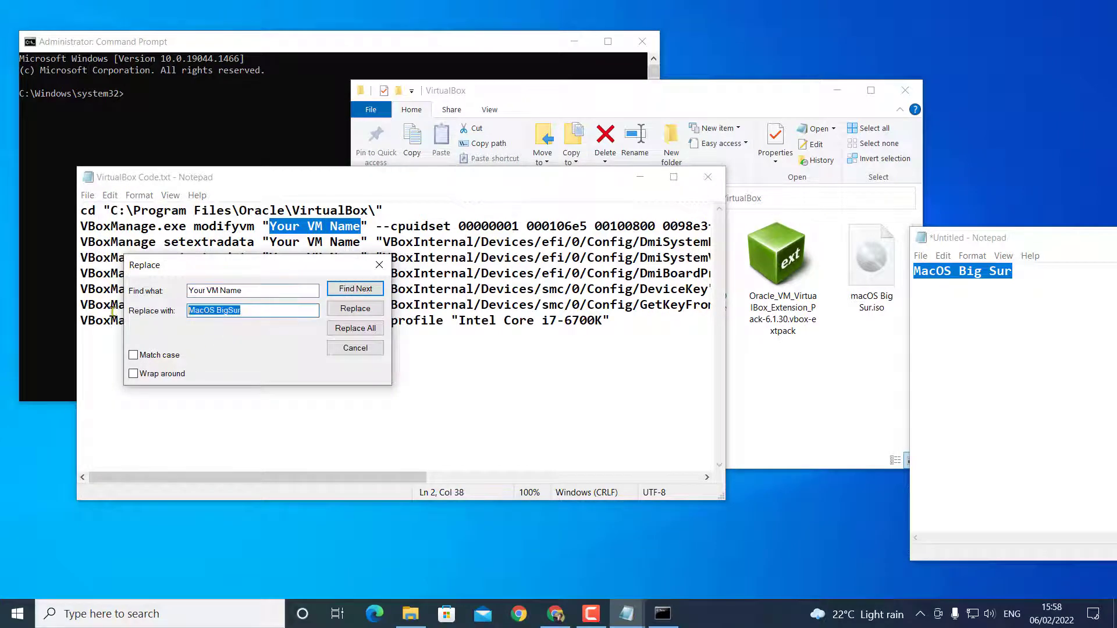
{"action": "key", "text": "BackSpace"}
{"action": "right_click", "coordinate": [198, 310]}
{"action": "left_click", "coordinate": [232, 367]}
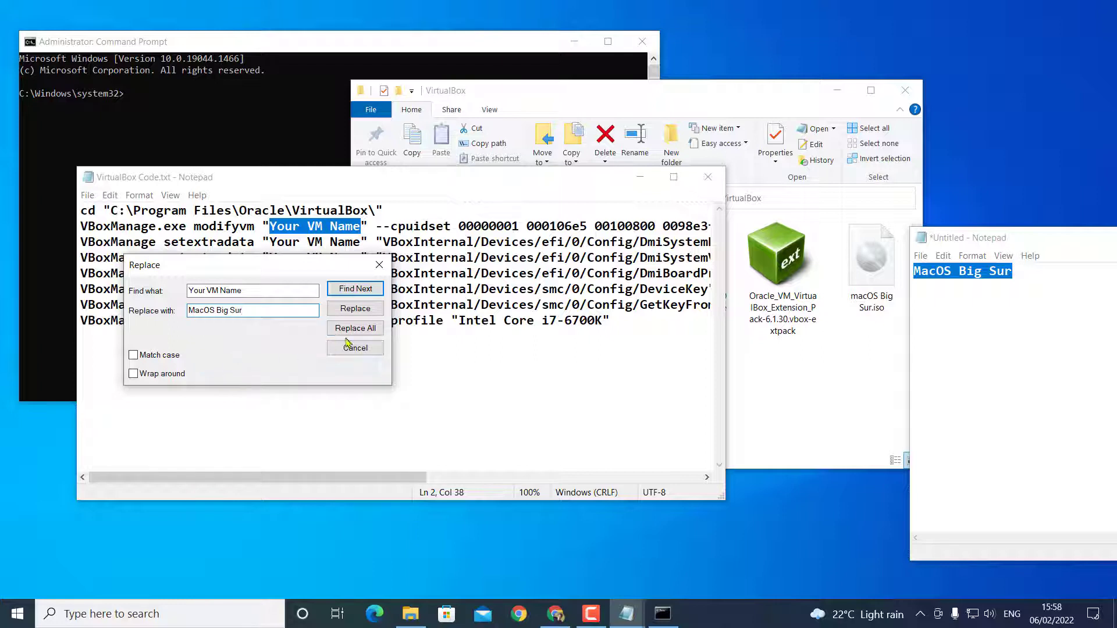
{"action": "left_click_drag", "start_coordinate": [280, 264], "coordinate": [378, 394]}
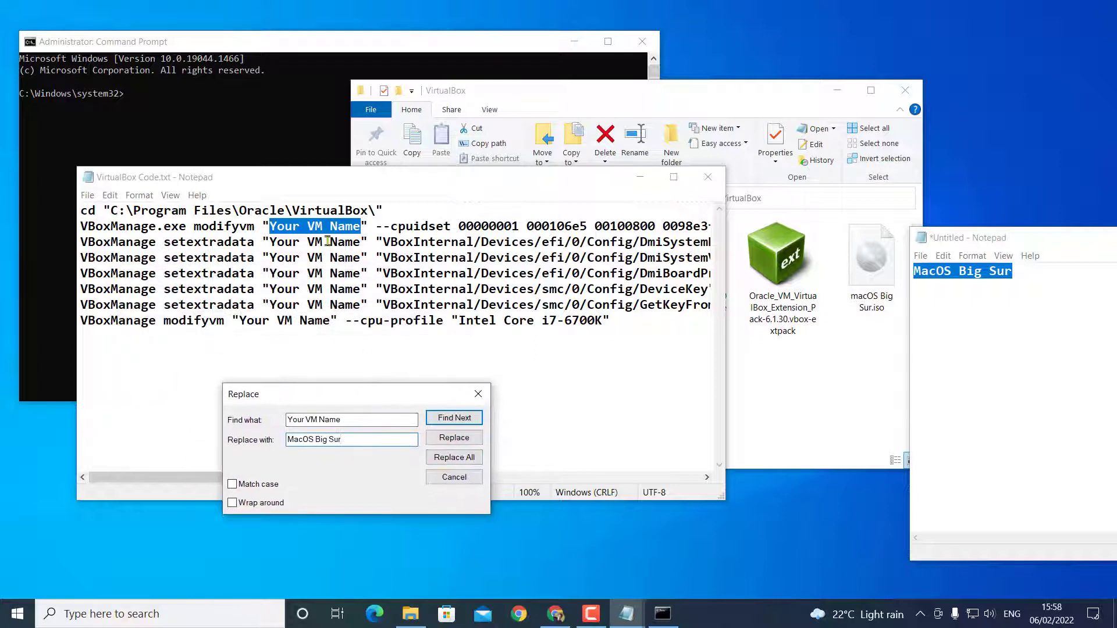
{"action": "left_click", "coordinate": [457, 457]}
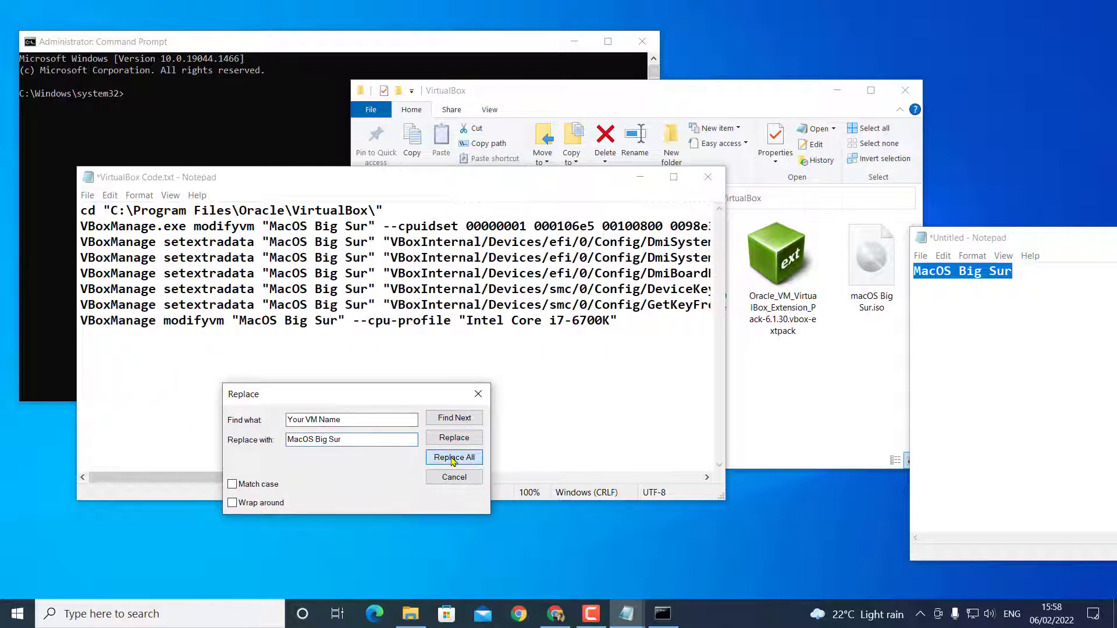
{"action": "left_click", "coordinate": [478, 394]}
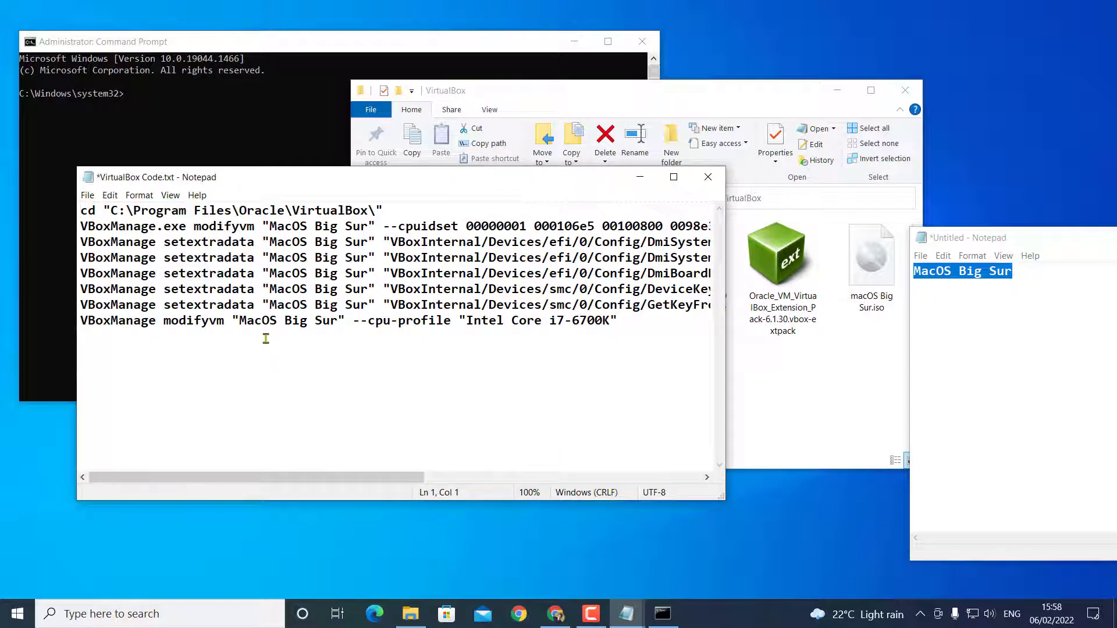
- Copy the cd "C:\Program Files\Oracle\VirtualBox\" line from the code file and run it in Command Prompt
{"action": "left_click_drag", "start_coordinate": [291, 178], "coordinate": [337, 169]}
{"action": "left_click_drag", "start_coordinate": [441, 198], "coordinate": [124, 204]}
{"action": "right_click", "coordinate": [319, 203]}
{"action": "left_click", "coordinate": [340, 244]}
{"action": "left_click", "coordinate": [219, 117]}
{"action": "right_click", "coordinate": [178, 121]}
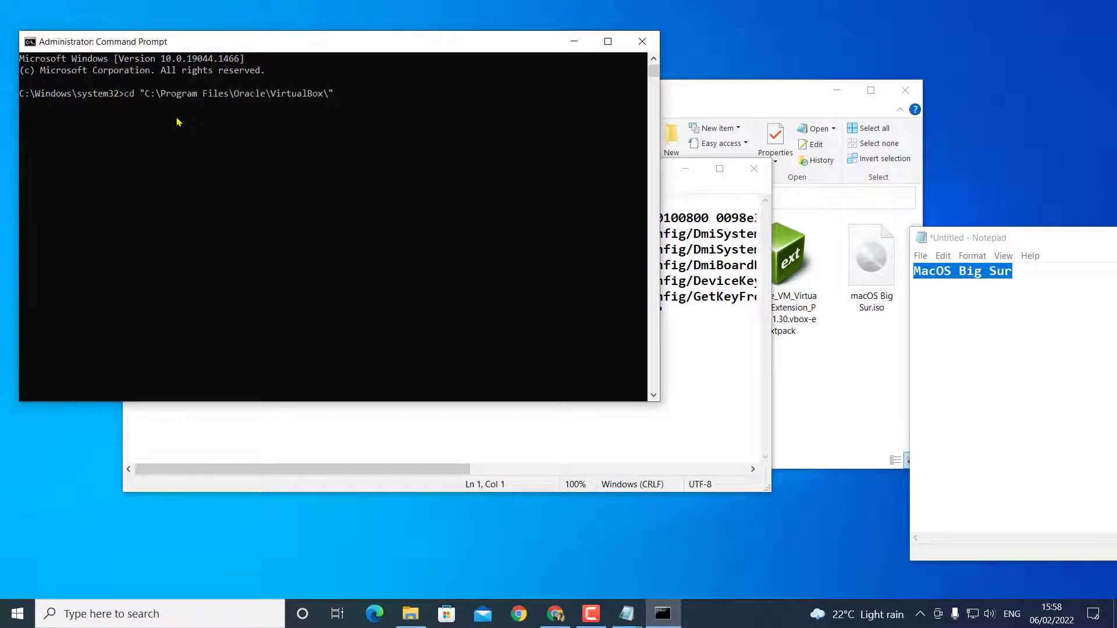
{"action": "key", "text": "Return"}
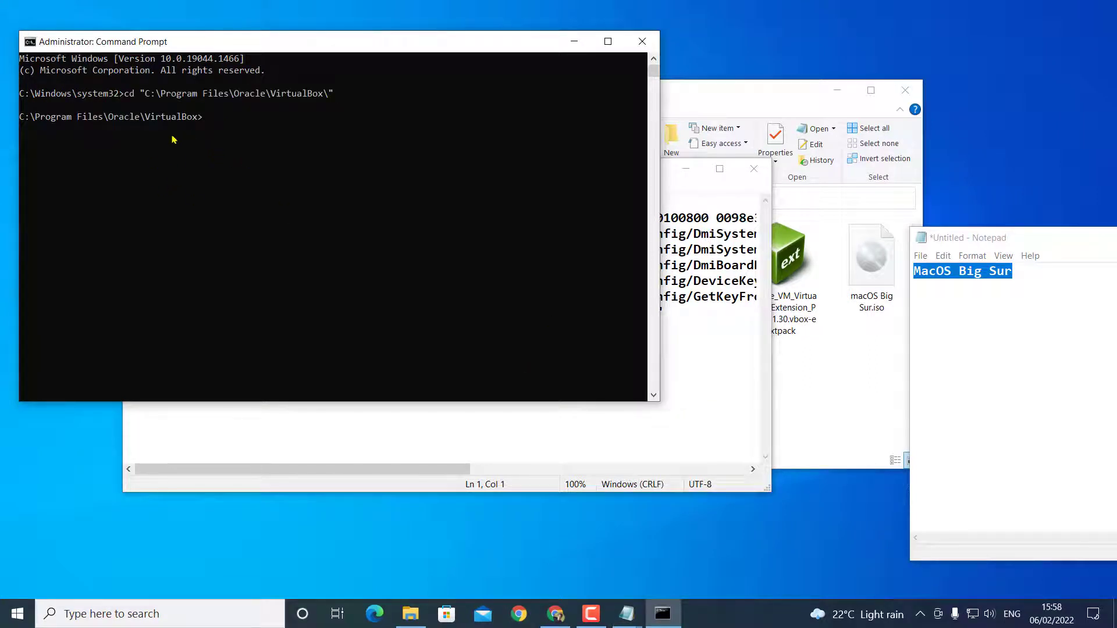
- Copy all the VBoxManage lines, from the cpuidset command through the Intel Core i7-6700K CPU profile, and run them in Command Prompt
{"action": "left_click", "coordinate": [687, 330]}
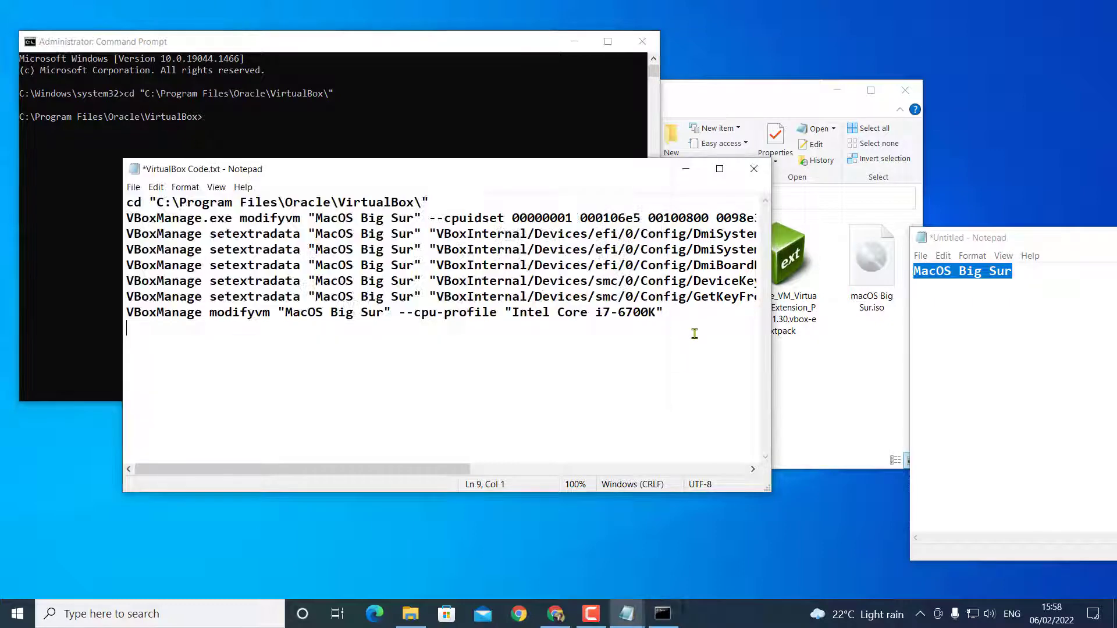
{"action": "left_click_drag", "start_coordinate": [126, 217], "coordinate": [672, 314]}
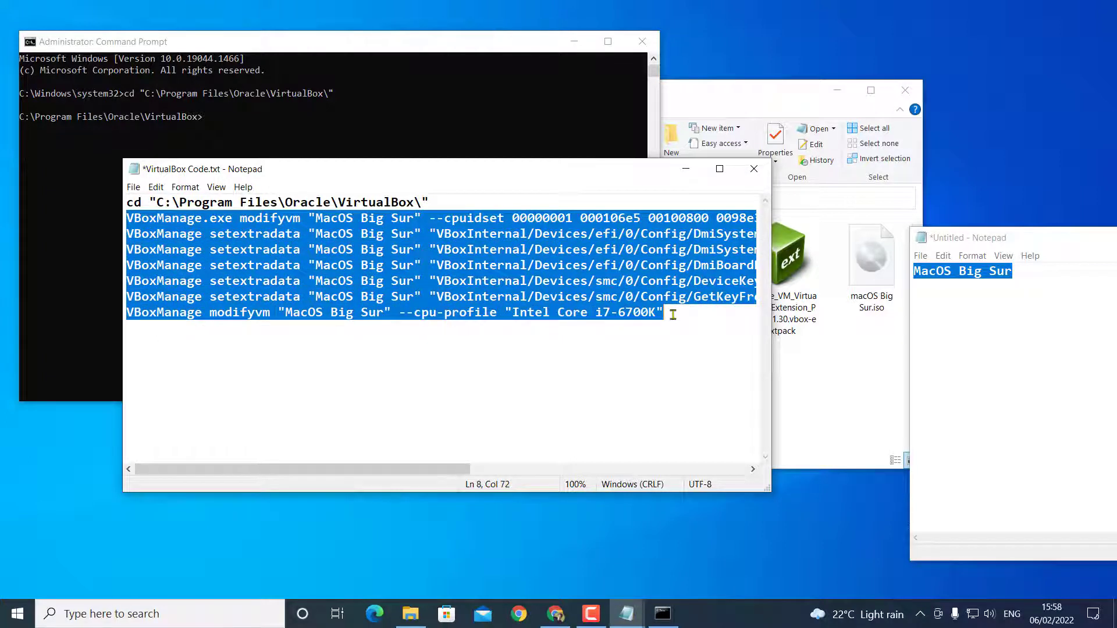
{"action": "right_click", "coordinate": [347, 276]}
{"action": "left_click", "coordinate": [375, 317]}
{"action": "left_click", "coordinate": [262, 42]}
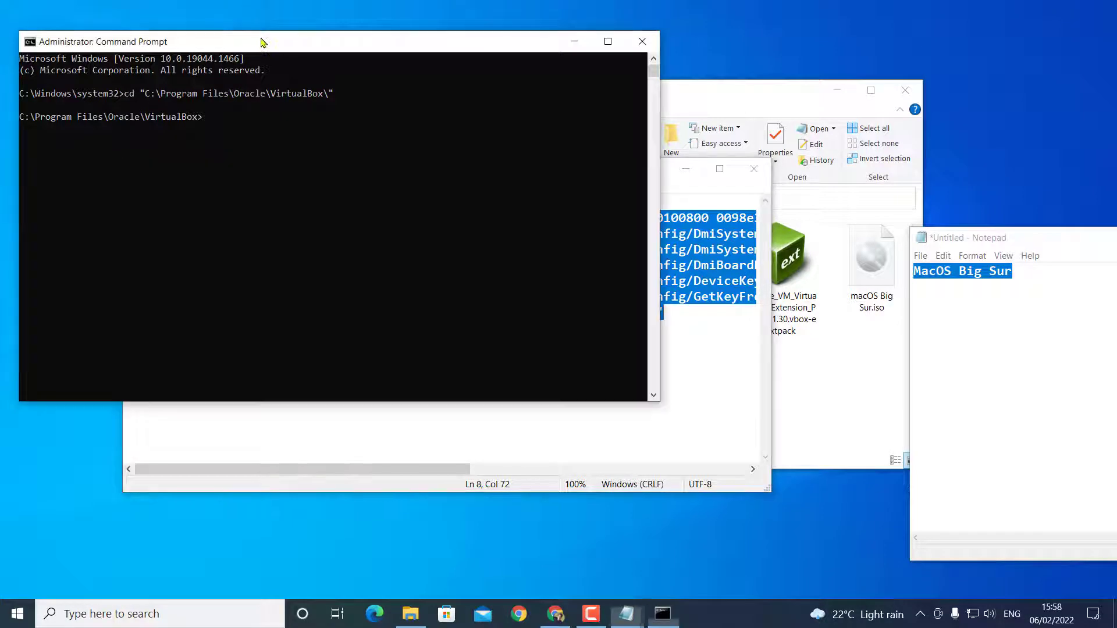
{"action": "right_click", "coordinate": [233, 138]}
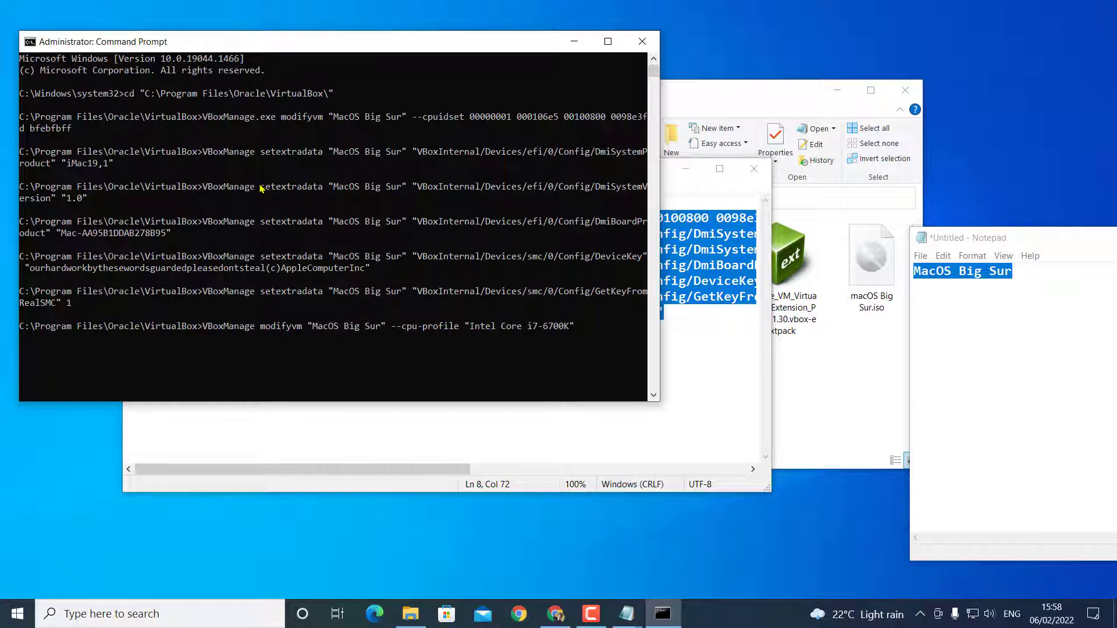
{"action": "key", "text": "Return"}
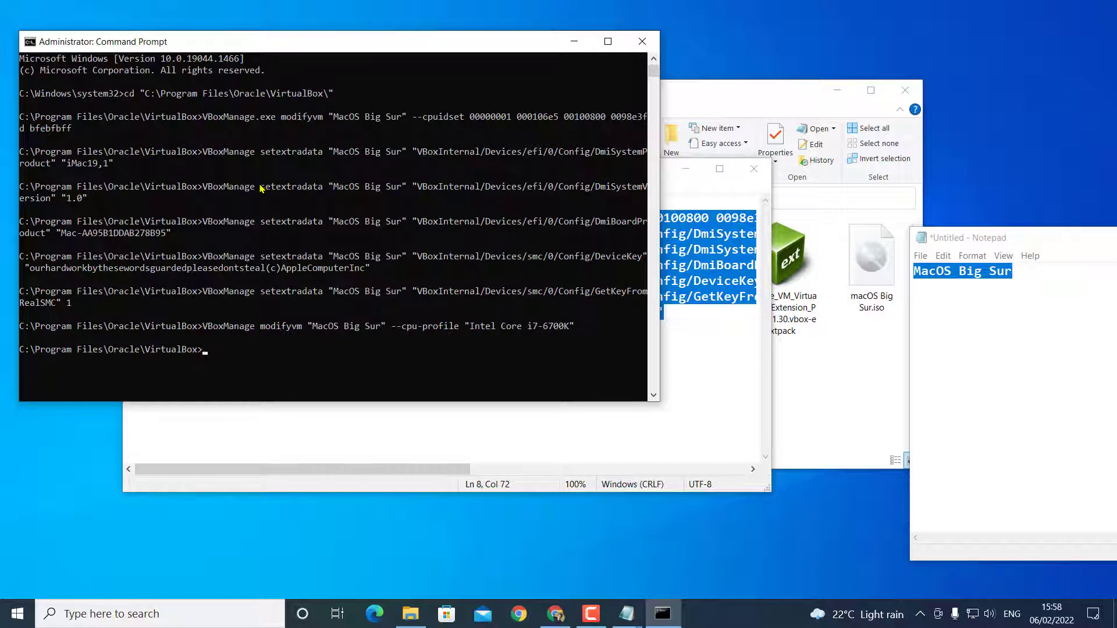
{"action": "key", "text": "Return"}
{"action": "key", "text": "Return"}
{"action": "key", "text": "Return"}
{"action": "key", "text": "Return"}
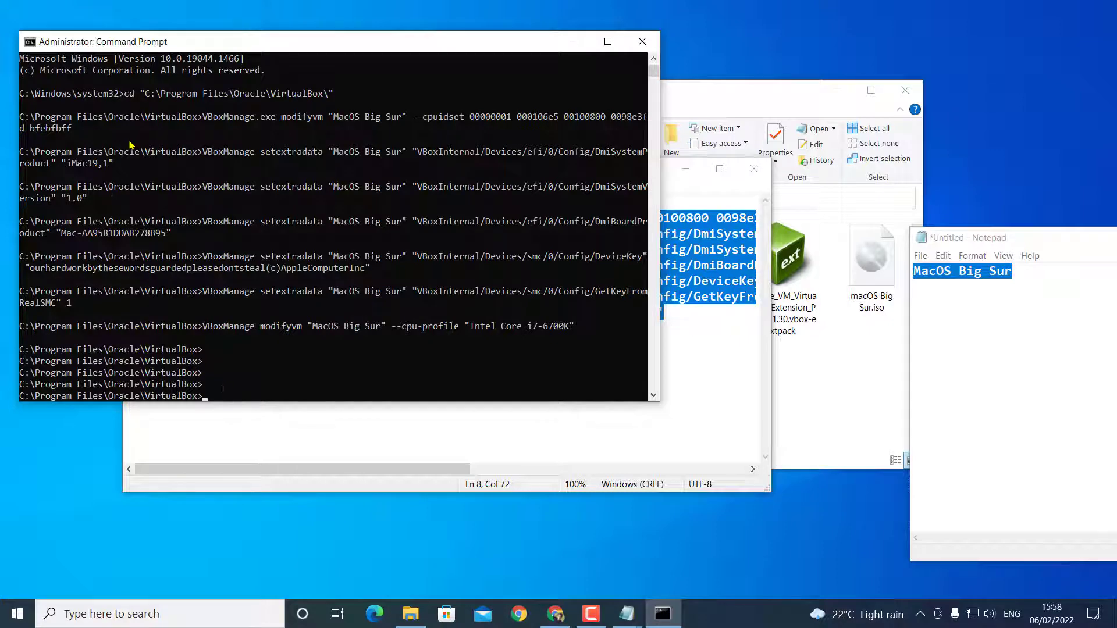
- Close Command Prompt and VirtualBox Code.txt without saving the text file's changes
{"action": "left_click", "coordinate": [642, 42]}
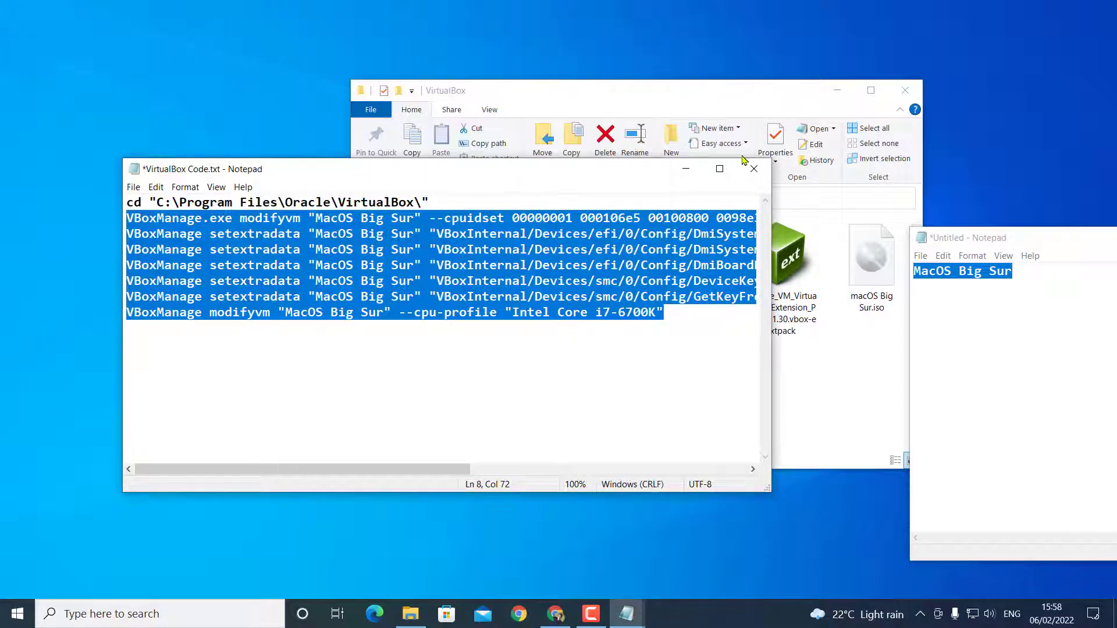
{"action": "left_click", "coordinate": [754, 170]}
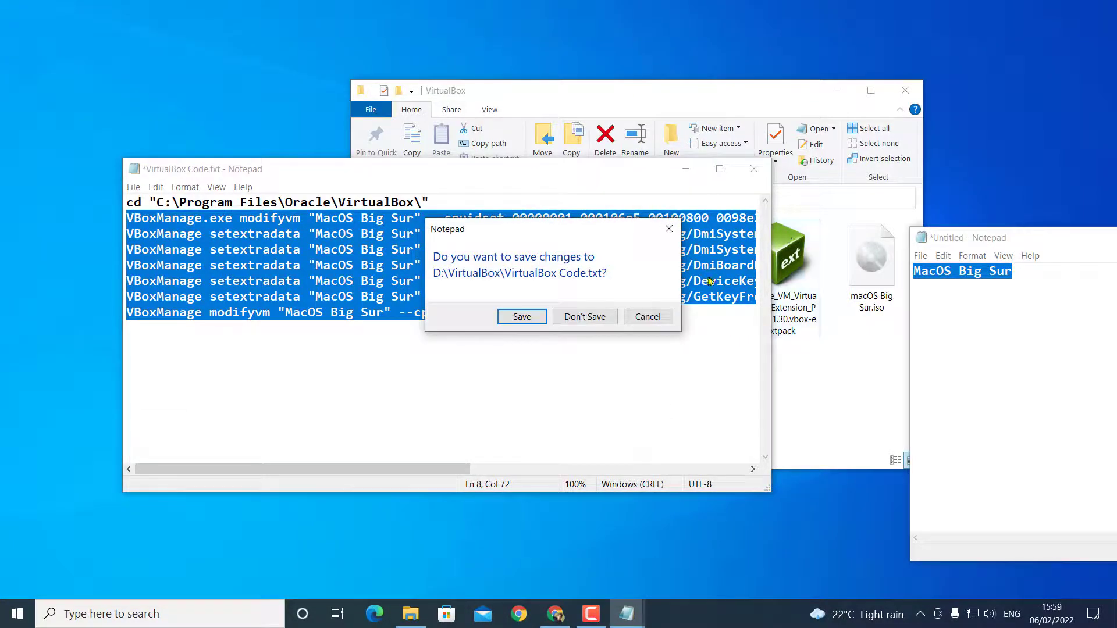
{"action": "left_click", "coordinate": [582, 320]}
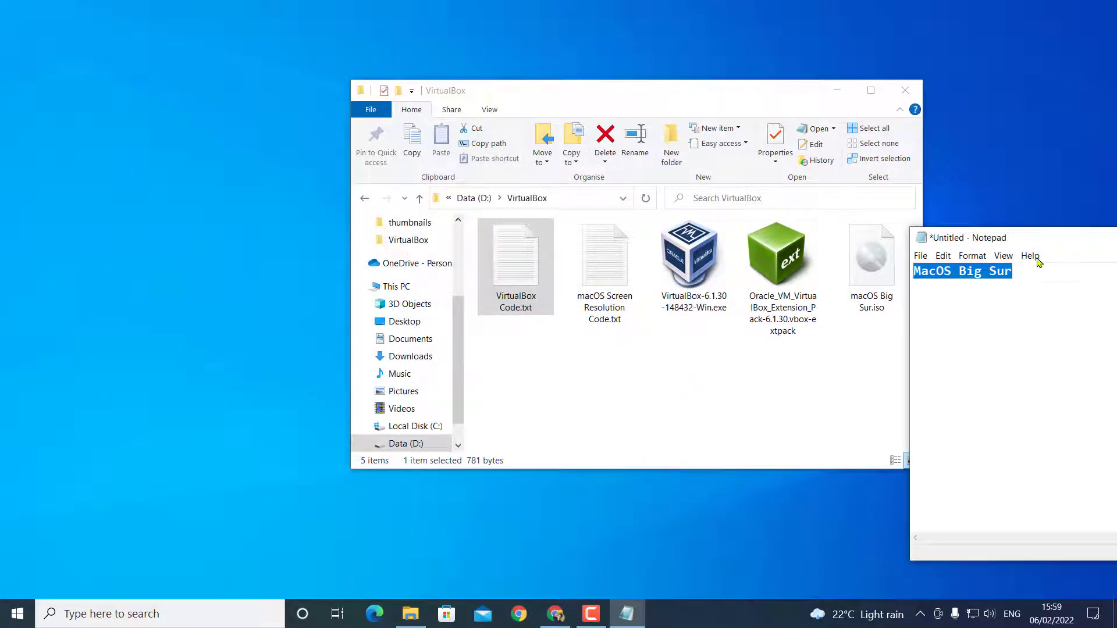
- Minimize the untitled note and the VirtualBox folder window, and launch Oracle VM VirtualBox
{"action": "left_click_drag", "start_coordinate": [1007, 235], "coordinate": [1007, 230]}
{"action": "left_click_drag", "start_coordinate": [1079, 232], "coordinate": [561, 229]}
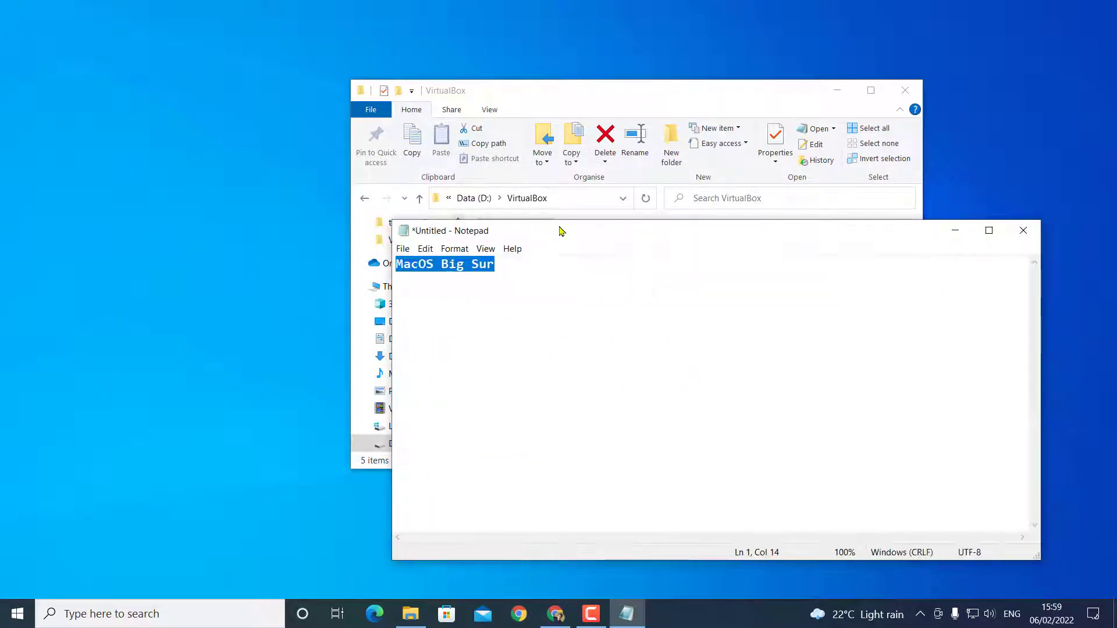
{"action": "left_click", "coordinate": [949, 232]}
{"action": "key", "text": "super"}
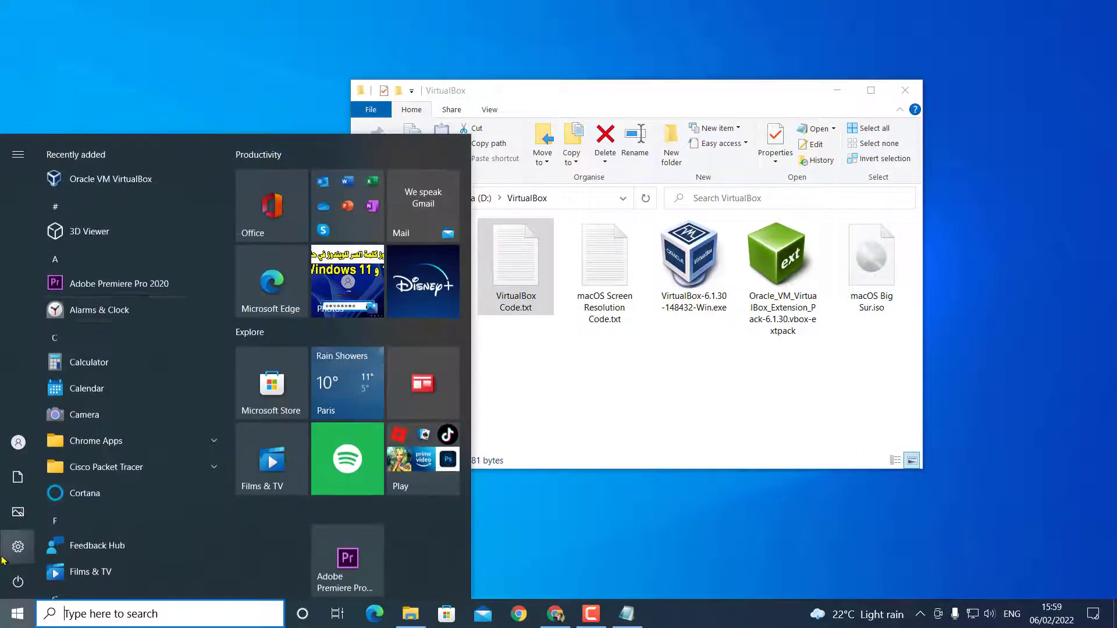
{"action": "left_click", "coordinate": [117, 179]}
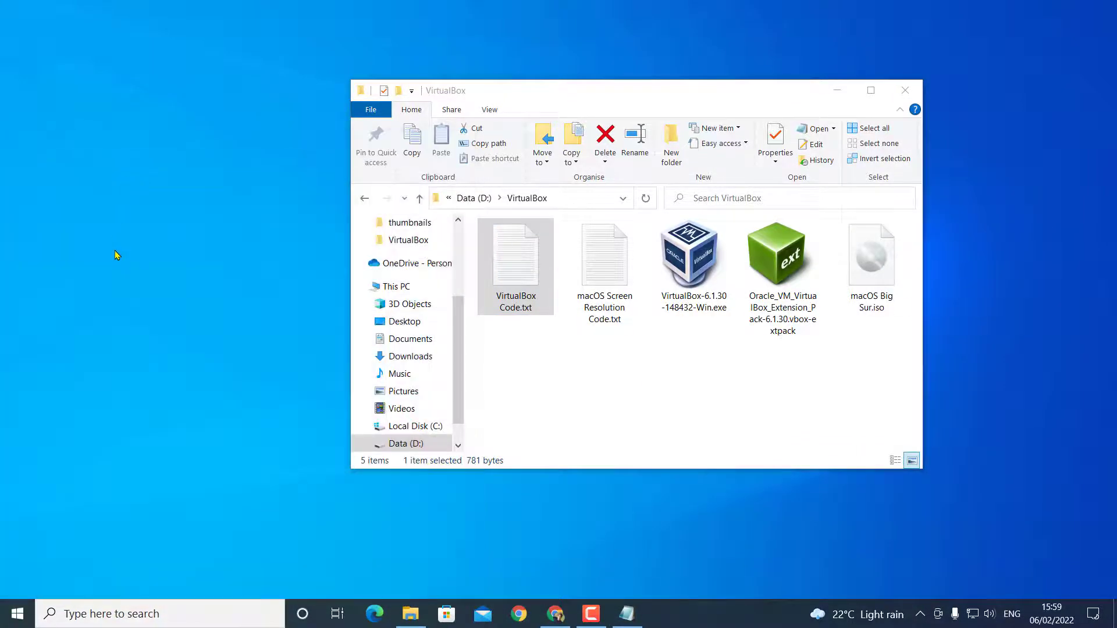
{"action": "left_click", "coordinate": [838, 91]}
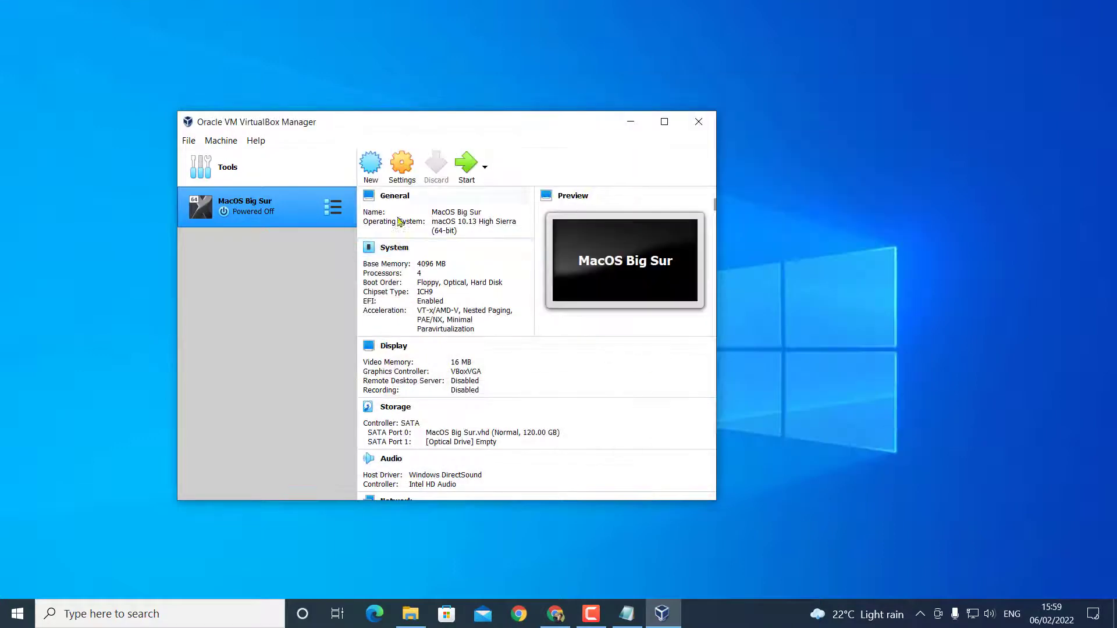
- Start the MacOS Big Sur virtual machine, adding and choosing macOS Big Sur.iso as its start-up disk
{"action": "left_click_drag", "start_coordinate": [420, 126], "coordinate": [531, 118]}
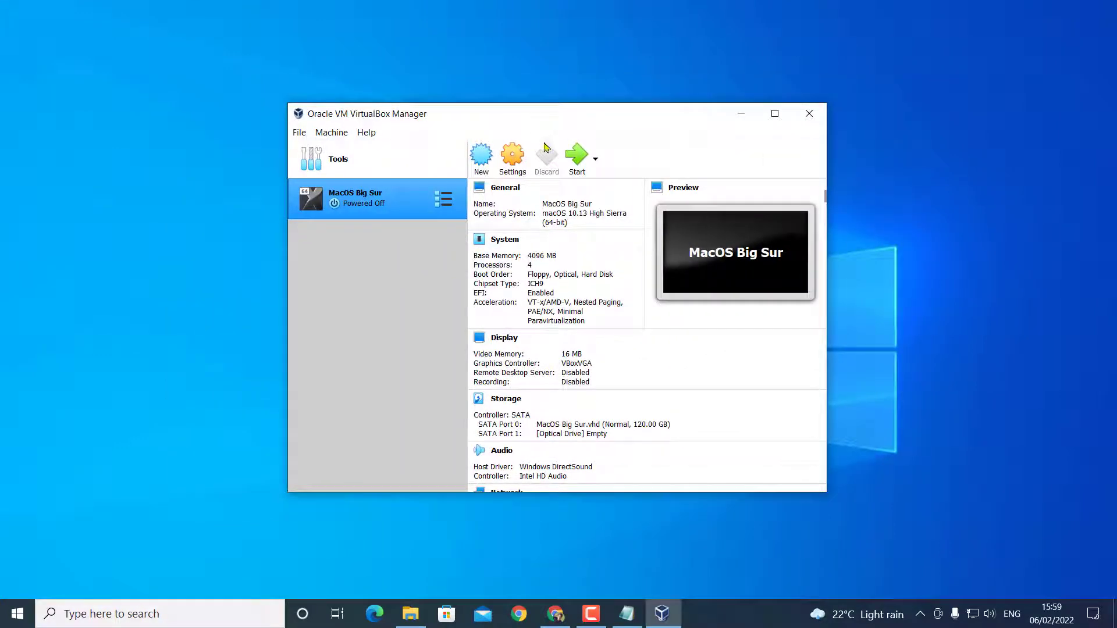
{"action": "left_click", "coordinate": [578, 163]}
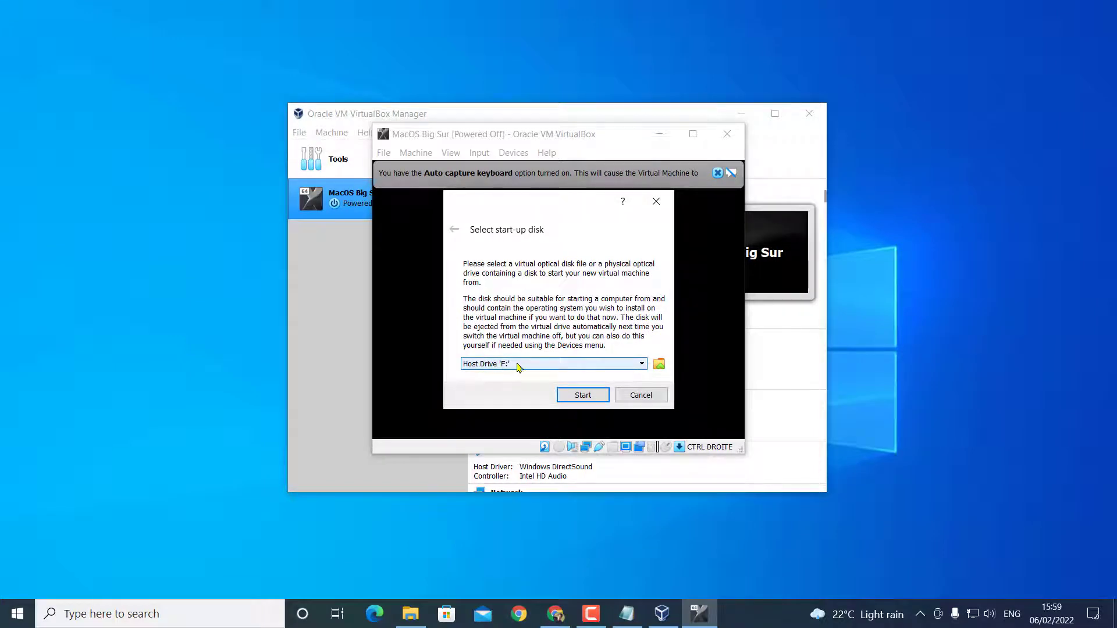
{"action": "left_click", "coordinate": [659, 364]}
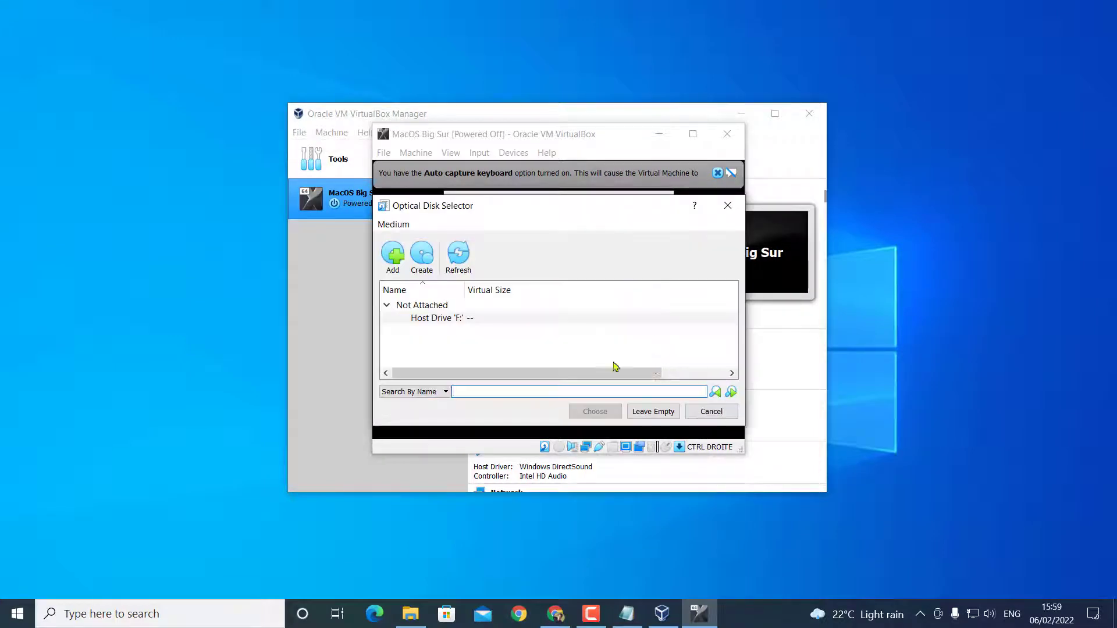
{"action": "left_click", "coordinate": [392, 263]}
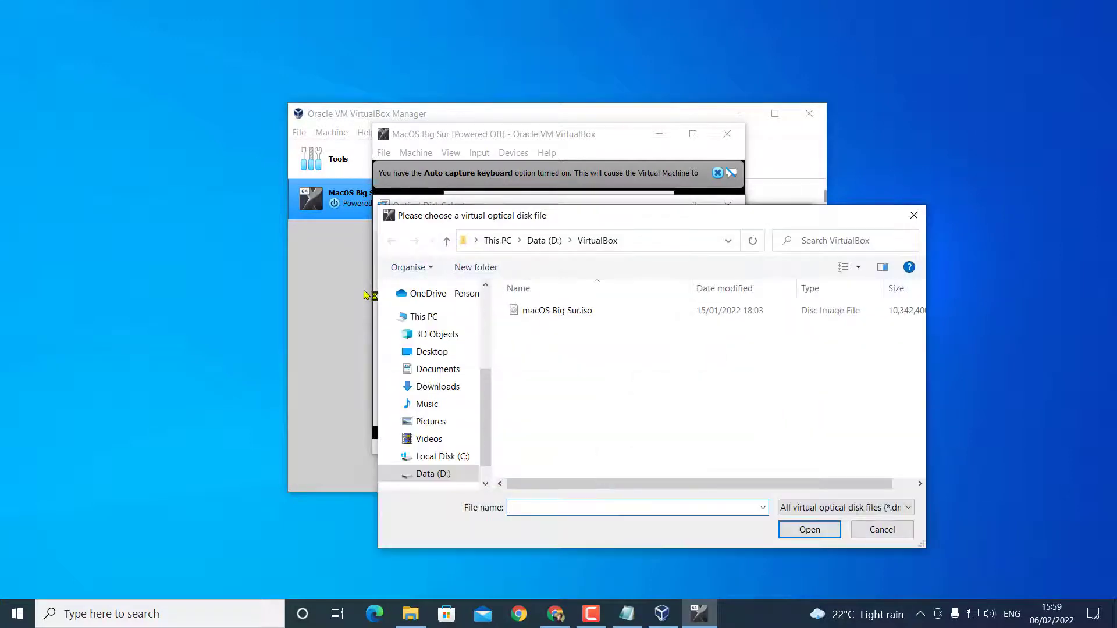
{"action": "left_click", "coordinate": [562, 314]}
{"action": "left_click", "coordinate": [791, 524]}
{"action": "left_click", "coordinate": [444, 332]}
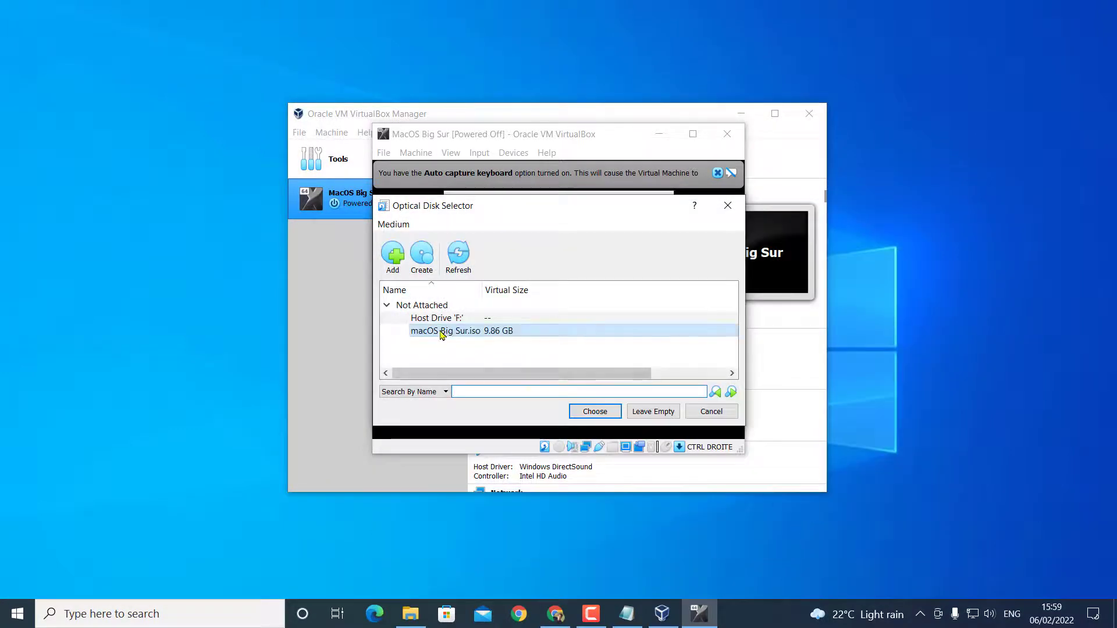
{"action": "left_click", "coordinate": [595, 412]}
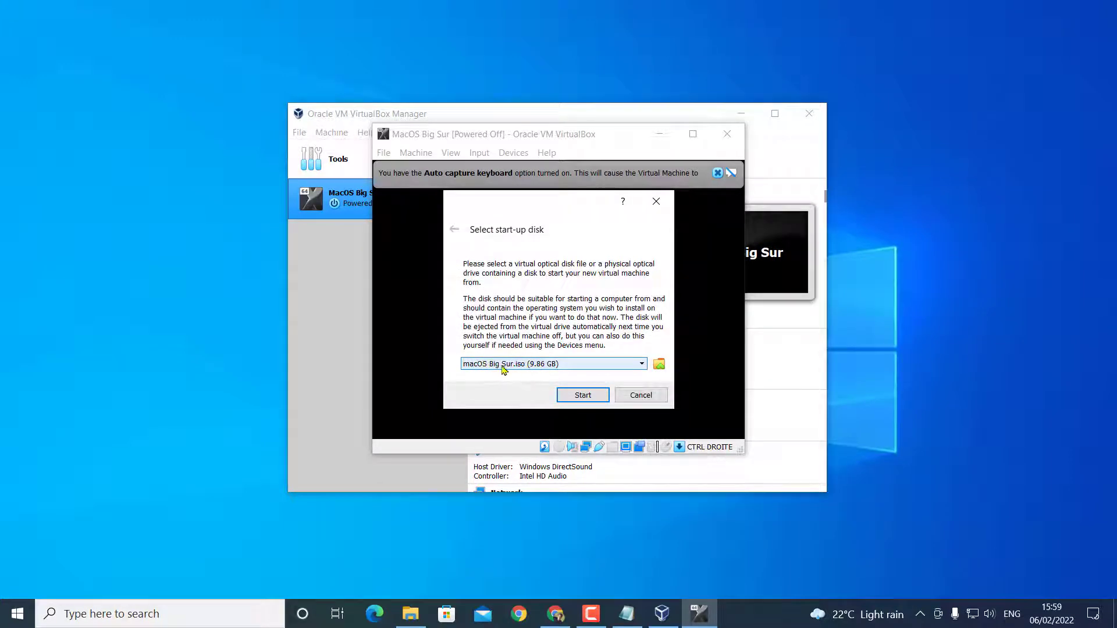
{"action": "left_click", "coordinate": [582, 395]}
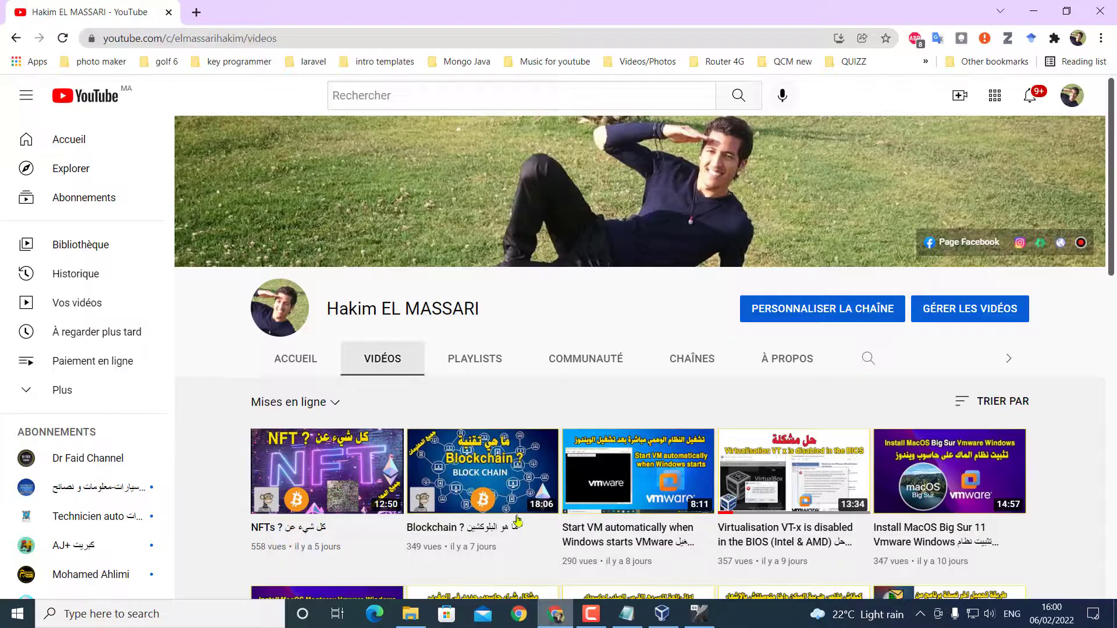
- Look over the YouTube channel's videos, minimize the browser and reposition the running MacOS Big Sur window
{"action": "scroll", "coordinate": [1079, 365], "scroll_direction": "down", "scroll_amount": 1}
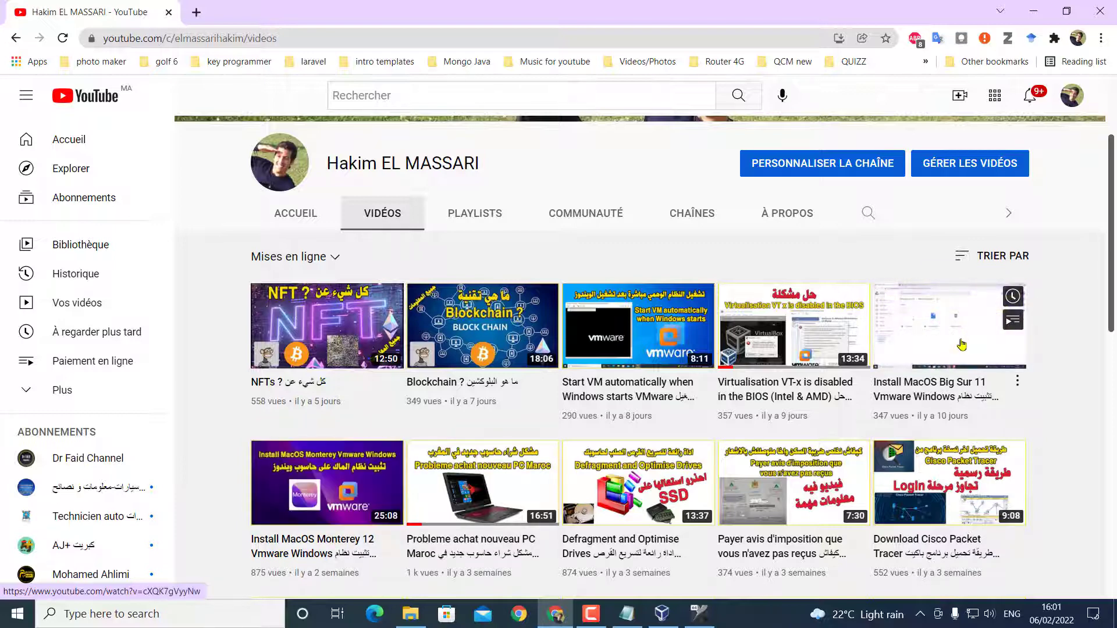
{"action": "left_click", "coordinate": [1035, 13]}
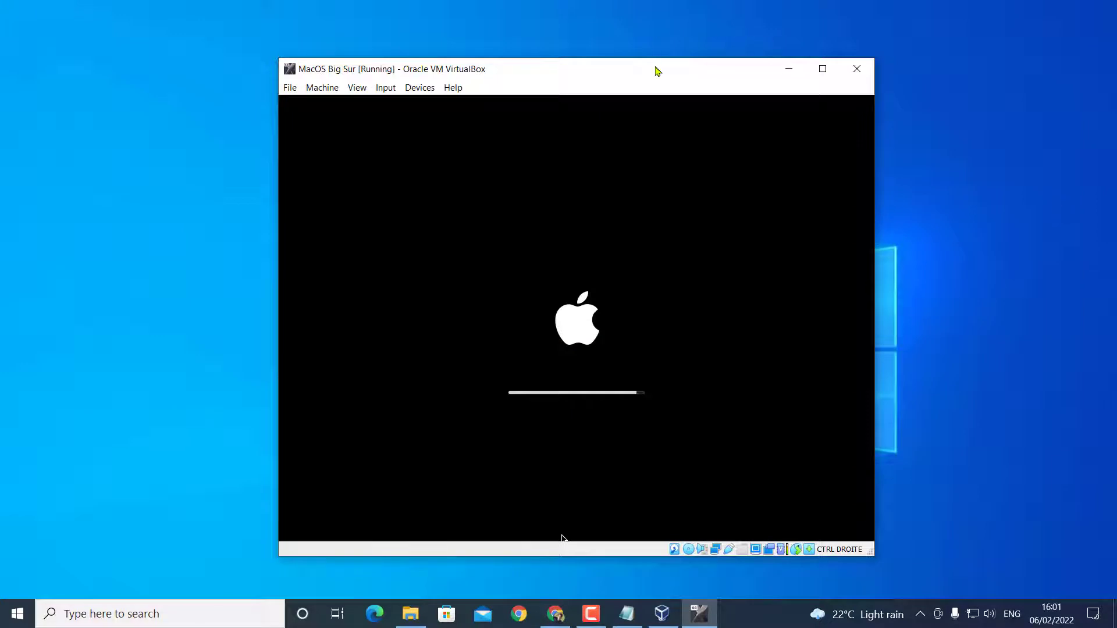
{"action": "left_click_drag", "start_coordinate": [657, 71], "coordinate": [638, 70]}
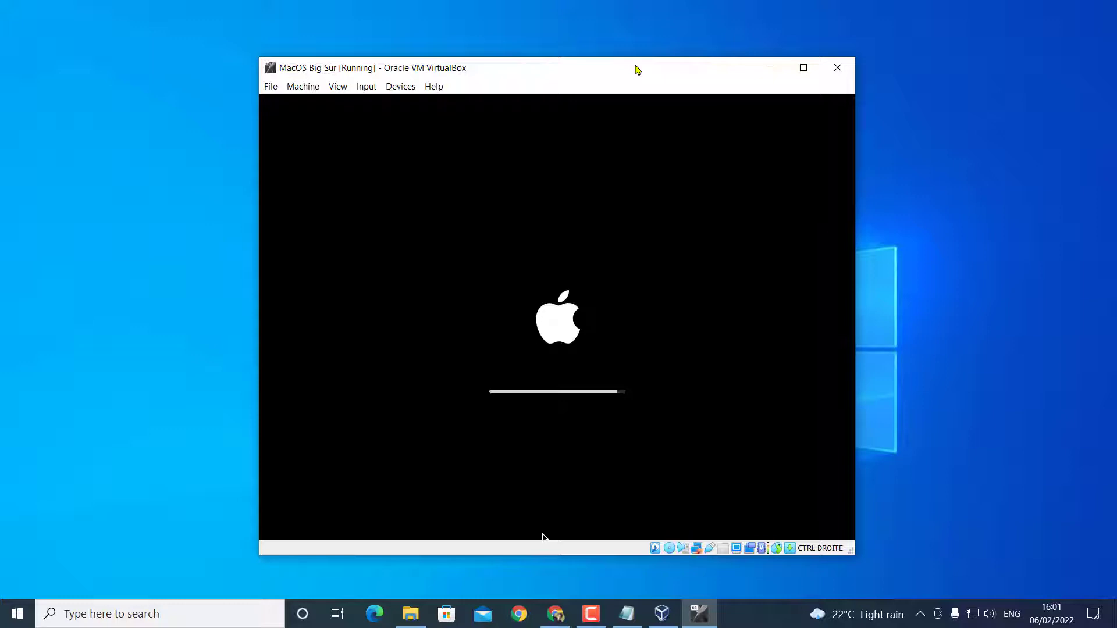
{"action": "left_click_drag", "start_coordinate": [638, 69], "coordinate": [631, 61]}
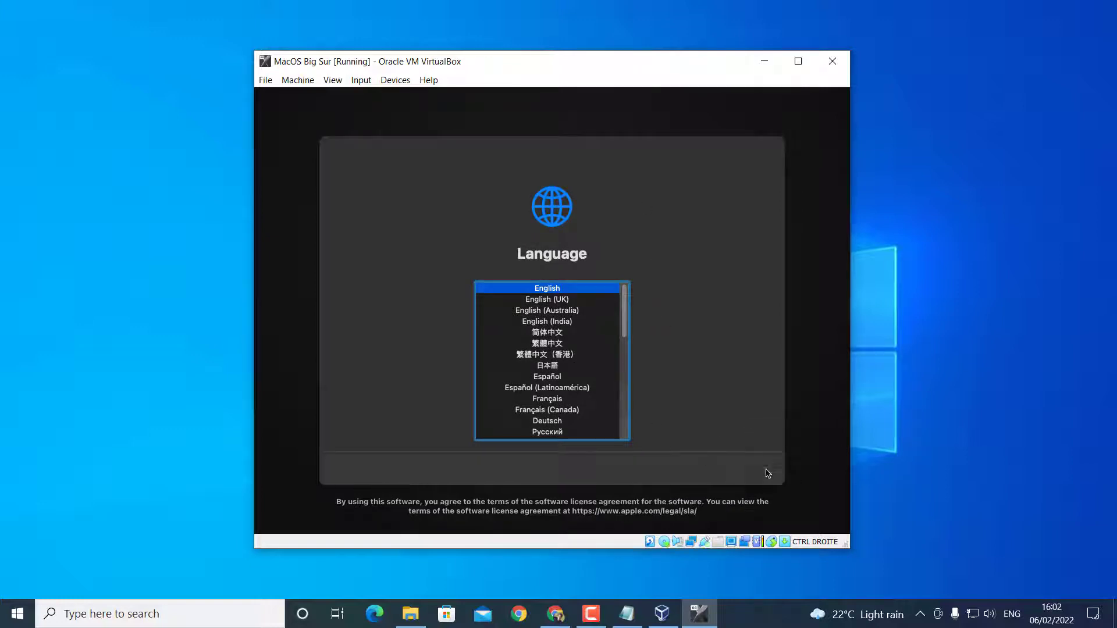
- Continue with English as the setup language and open Disk Utility from the recovery options
{"action": "left_click", "coordinate": [768, 473]}
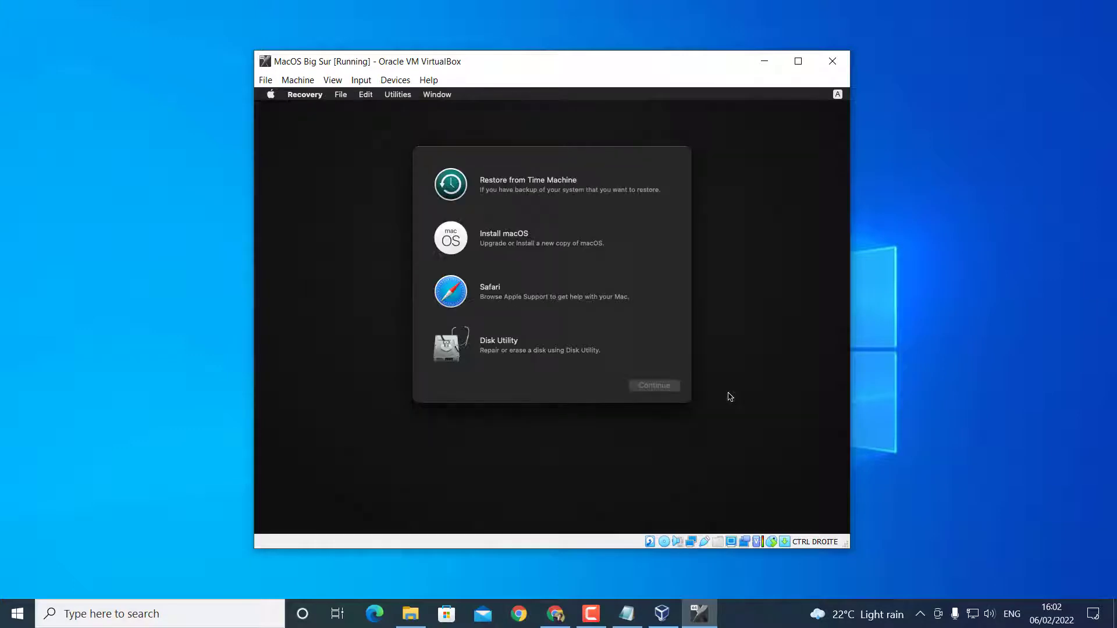
{"action": "left_click", "coordinate": [491, 348]}
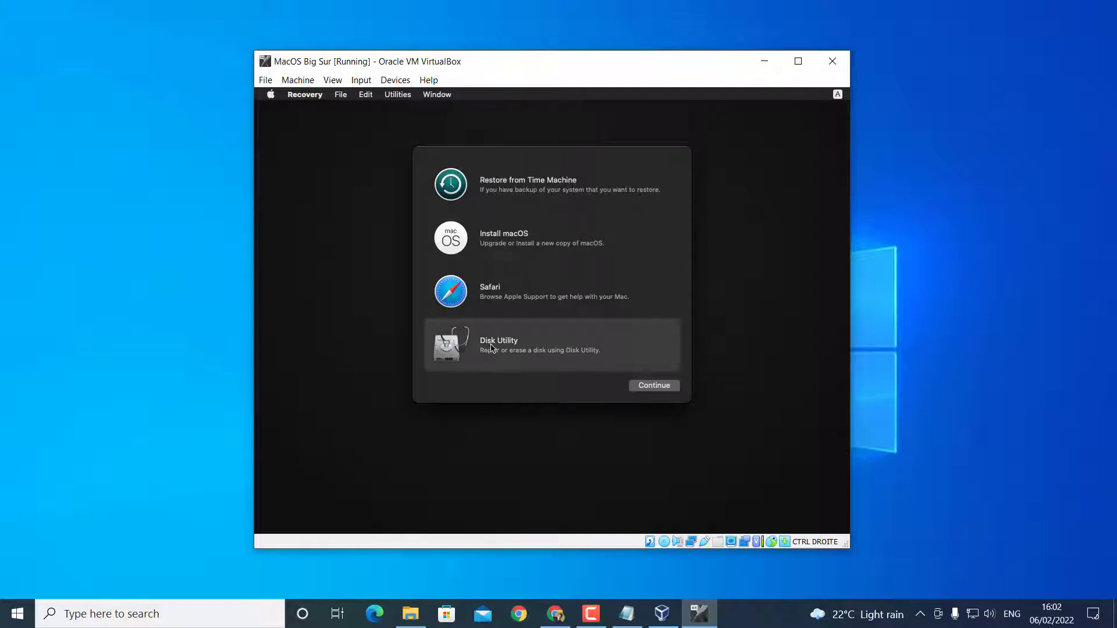
{"action": "left_click", "coordinate": [647, 389]}
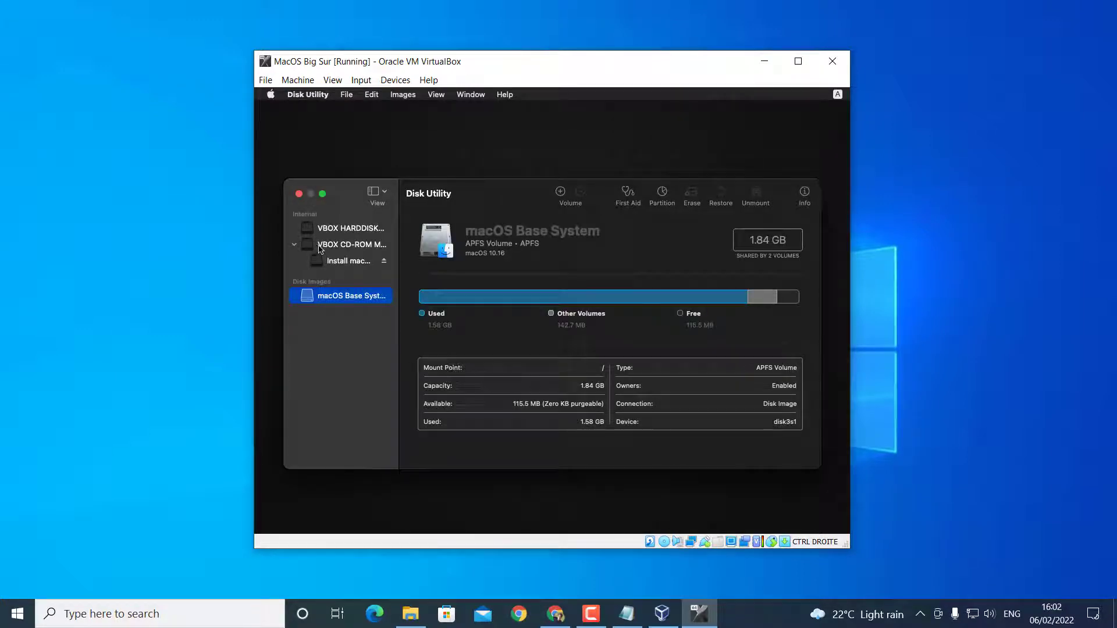
- Erase VBOX HARDDISK Media as Mac OS Extended (Journaled) with GUID Partition Map, named BigSur plus the owner's first name, and close Disk Utility
{"action": "left_click", "coordinate": [353, 233]}
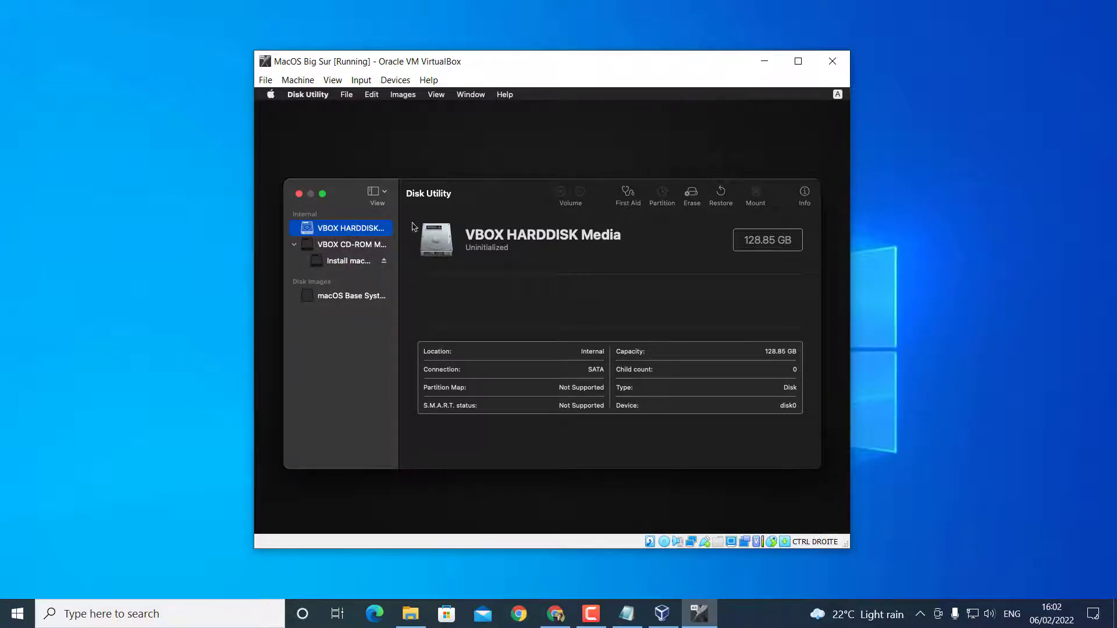
{"action": "left_click", "coordinate": [692, 199]}
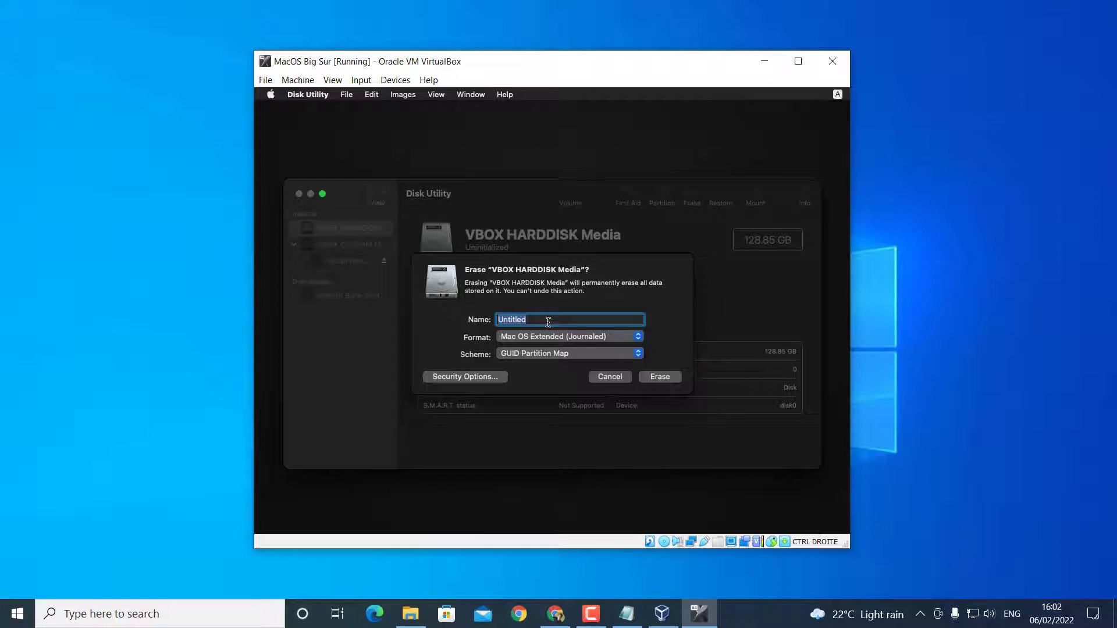
{"action": "type", "text": "B"}
{"action": "type", "text": "igSur hak"}
{"action": "left_click", "coordinate": [661, 378]}
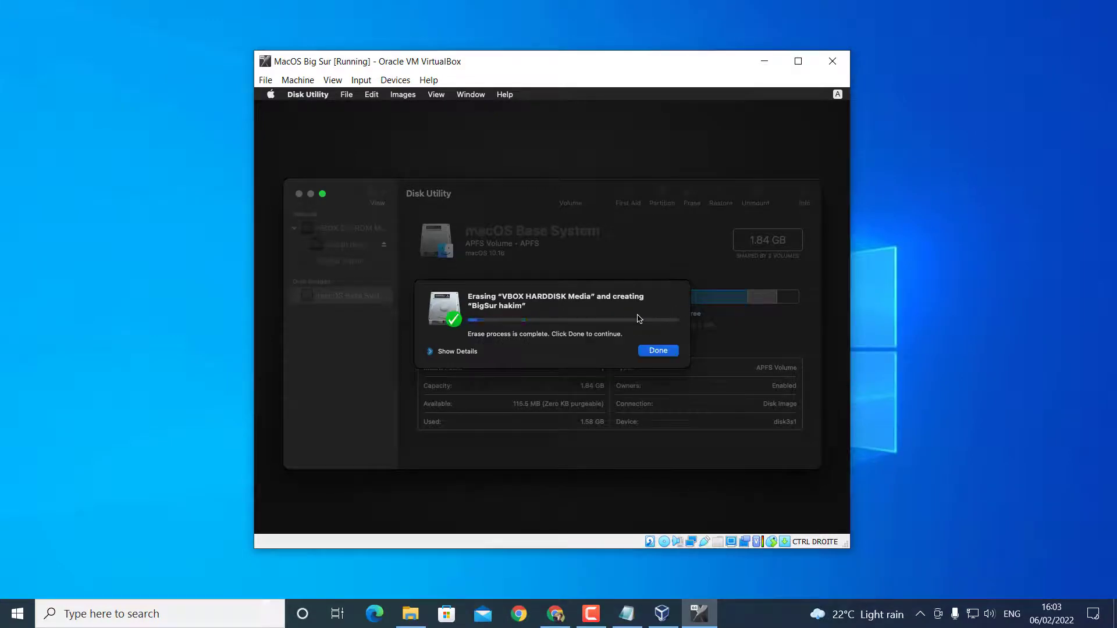
{"action": "left_click", "coordinate": [659, 352]}
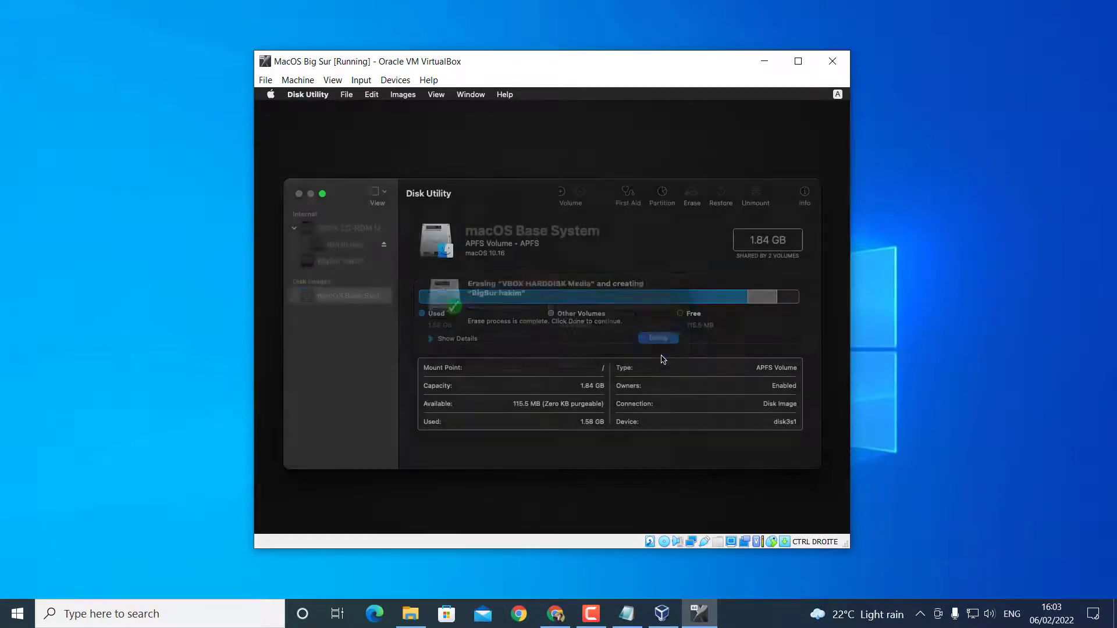
{"action": "left_click", "coordinate": [299, 194]}
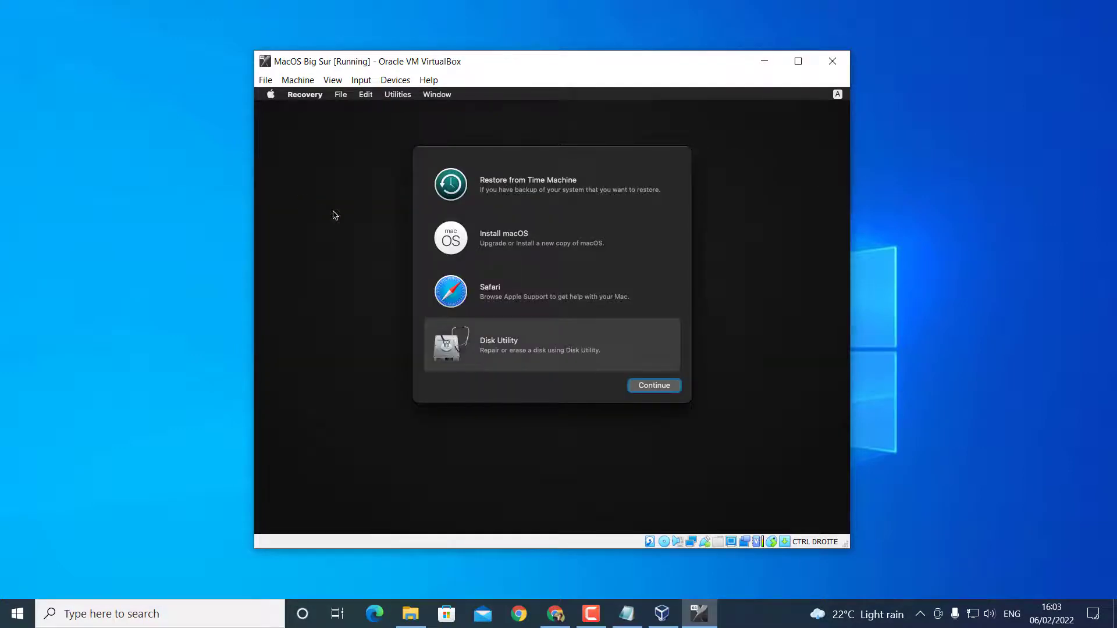
- Launch Install macOS from the recovery options and proceed to the macOS Beta software license agreement
{"action": "left_click", "coordinate": [490, 238]}
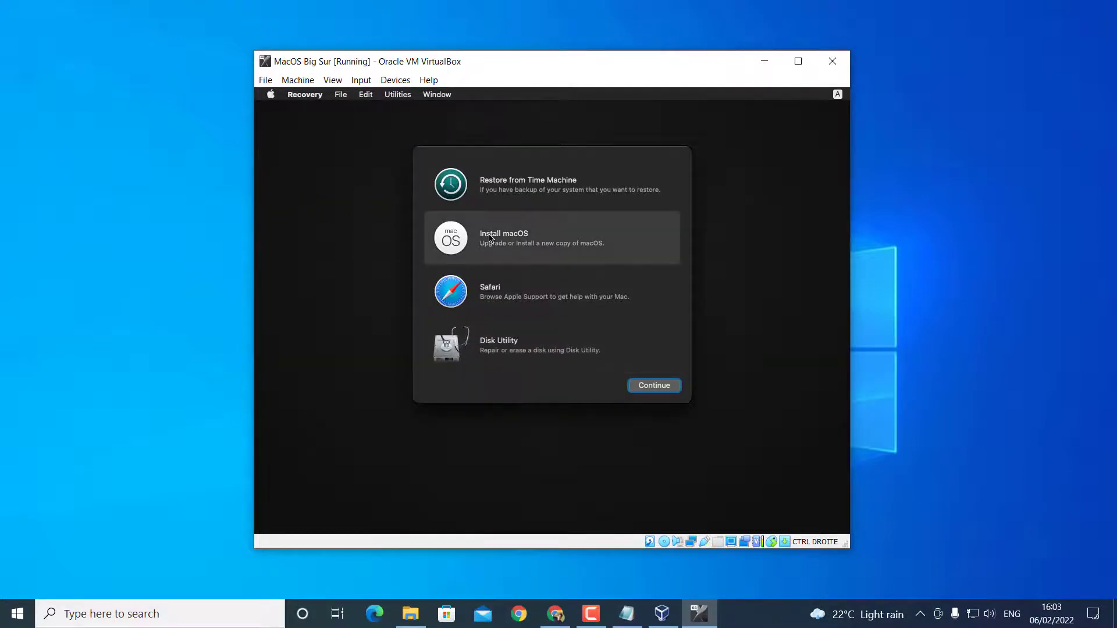
{"action": "double_click", "coordinate": [498, 245]}
{"action": "left_click", "coordinate": [657, 386]}
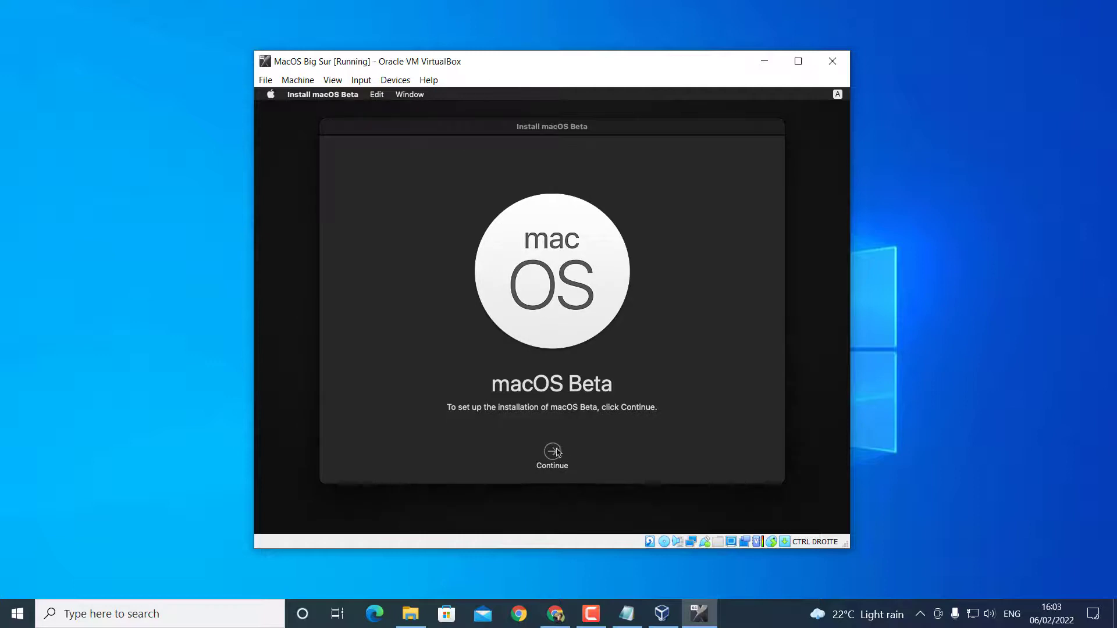
{"action": "left_click", "coordinate": [553, 452]}
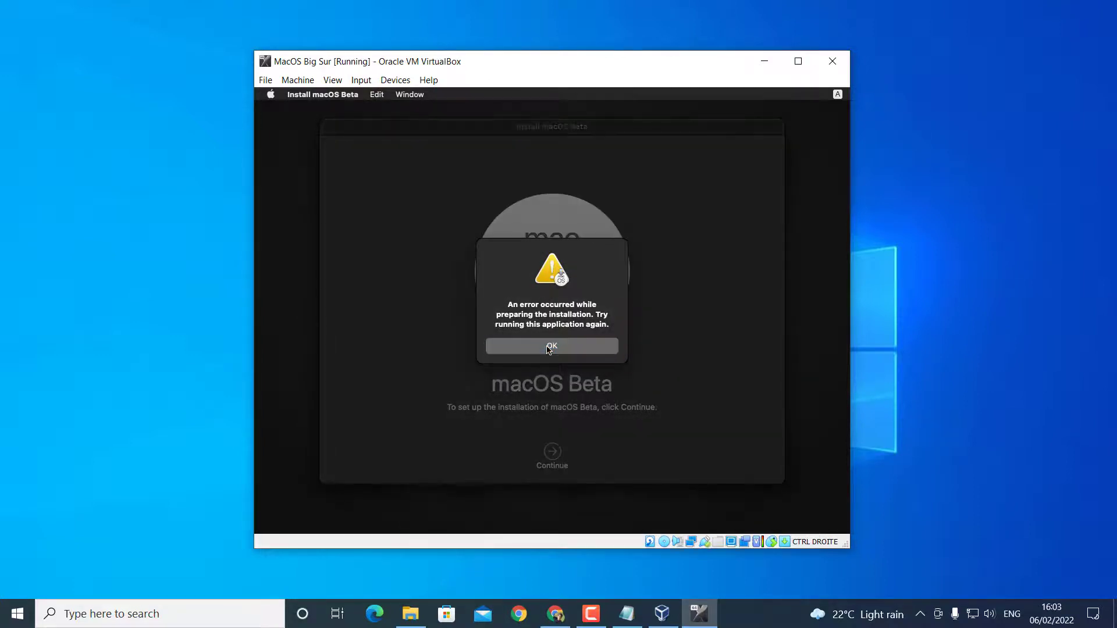
{"action": "left_click", "coordinate": [549, 347]}
{"action": "left_click", "coordinate": [552, 452]}
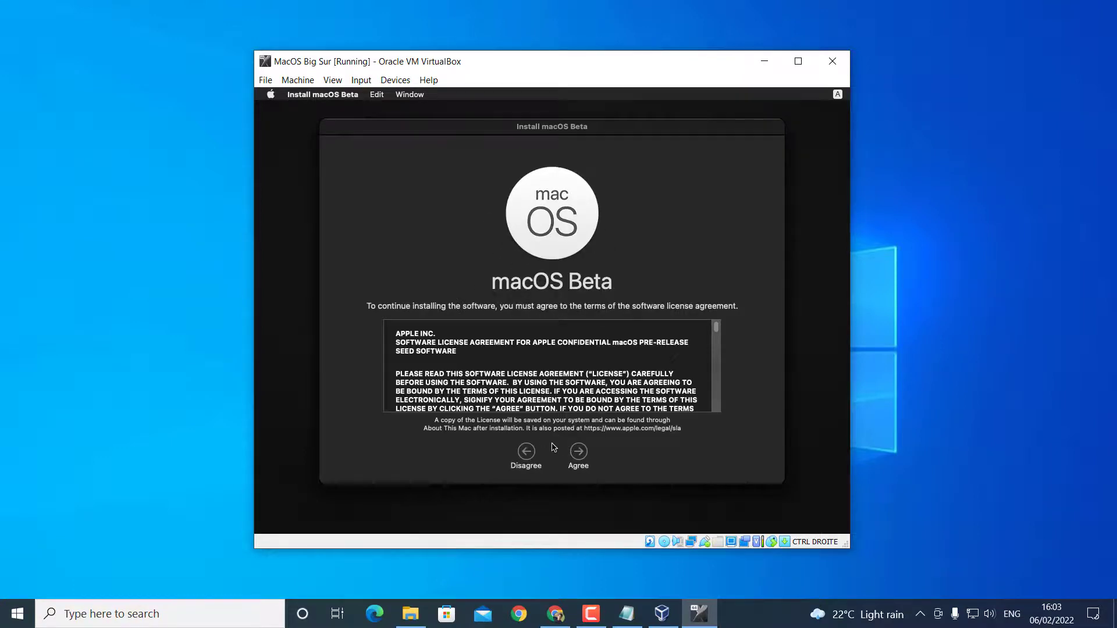
- Agree to the software license terms and start installing macOS Beta on the newly erased BigSur disk
{"action": "left_click", "coordinate": [579, 453]}
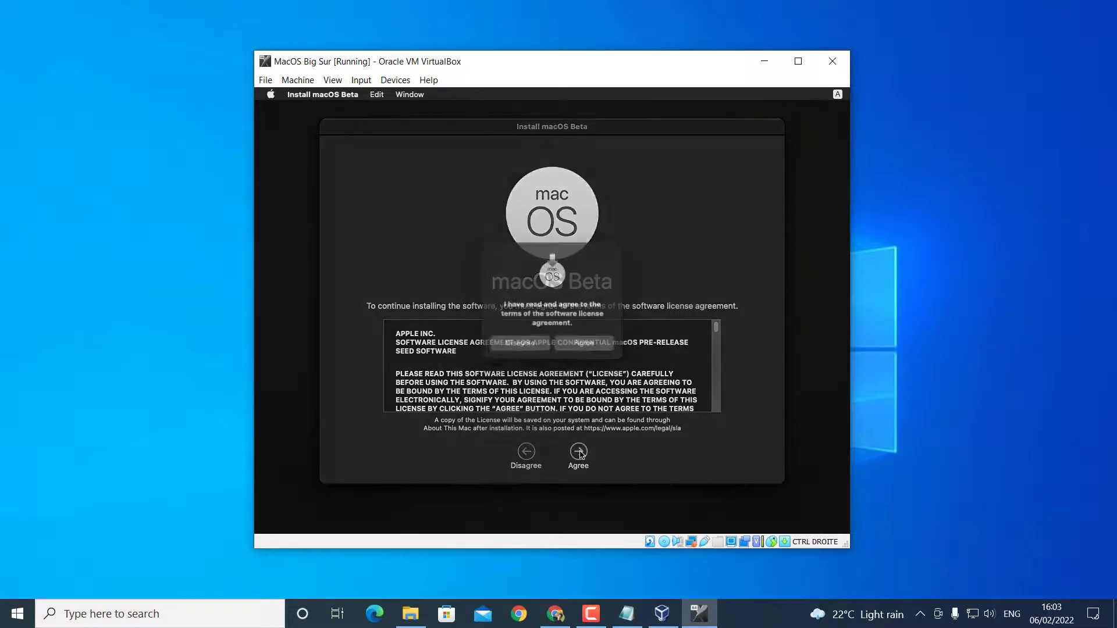
{"action": "left_click", "coordinate": [588, 347]}
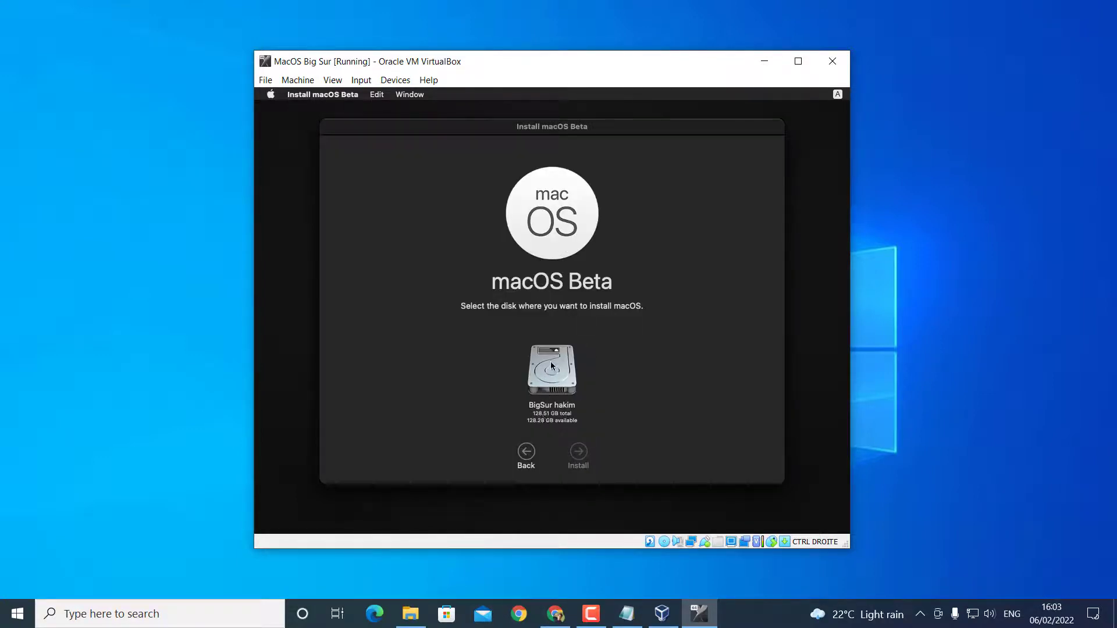
{"action": "left_click", "coordinate": [551, 373]}
{"action": "left_click", "coordinate": [579, 453]}
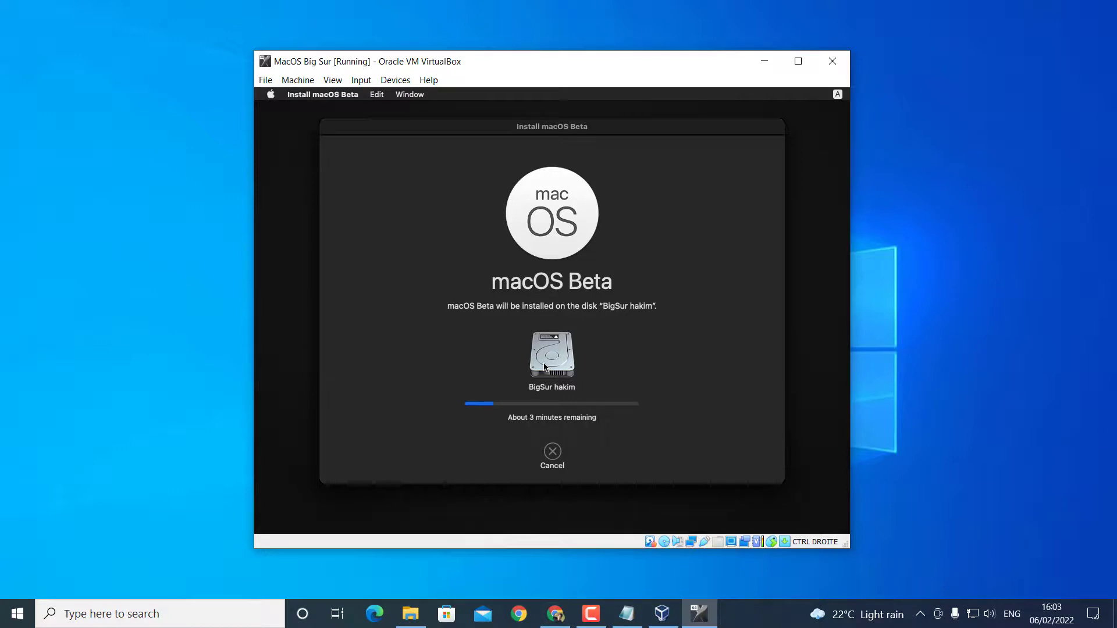
- Switch to Chrome and view the YouTube channel's list of uploaded videos
{"action": "left_click", "coordinate": [556, 614]}
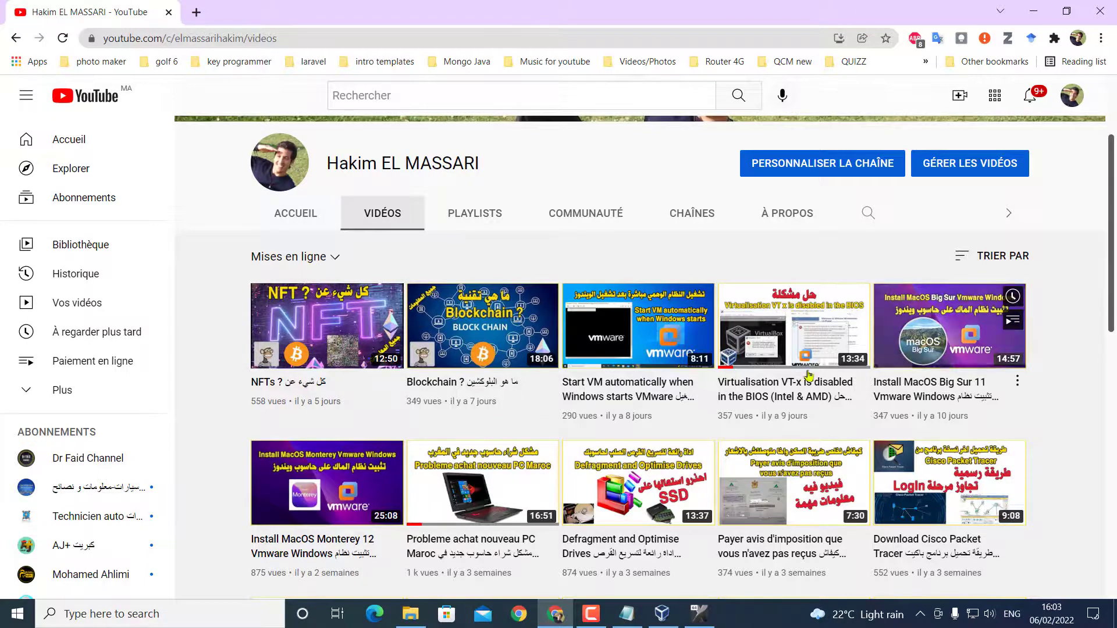
{"action": "mouse_move", "coordinate": [922, 288]}
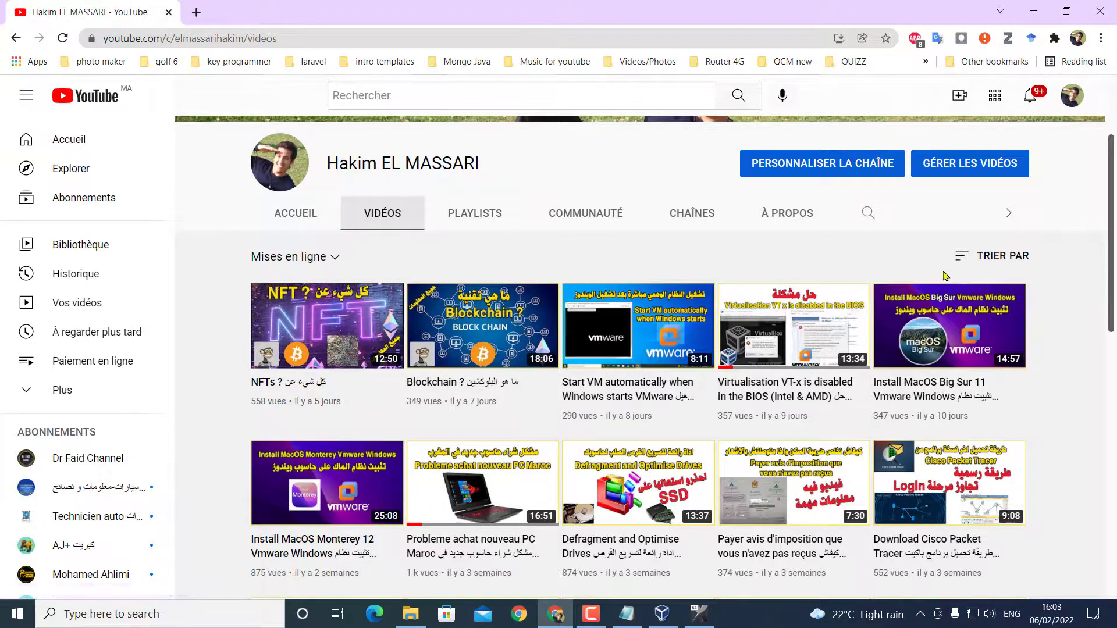